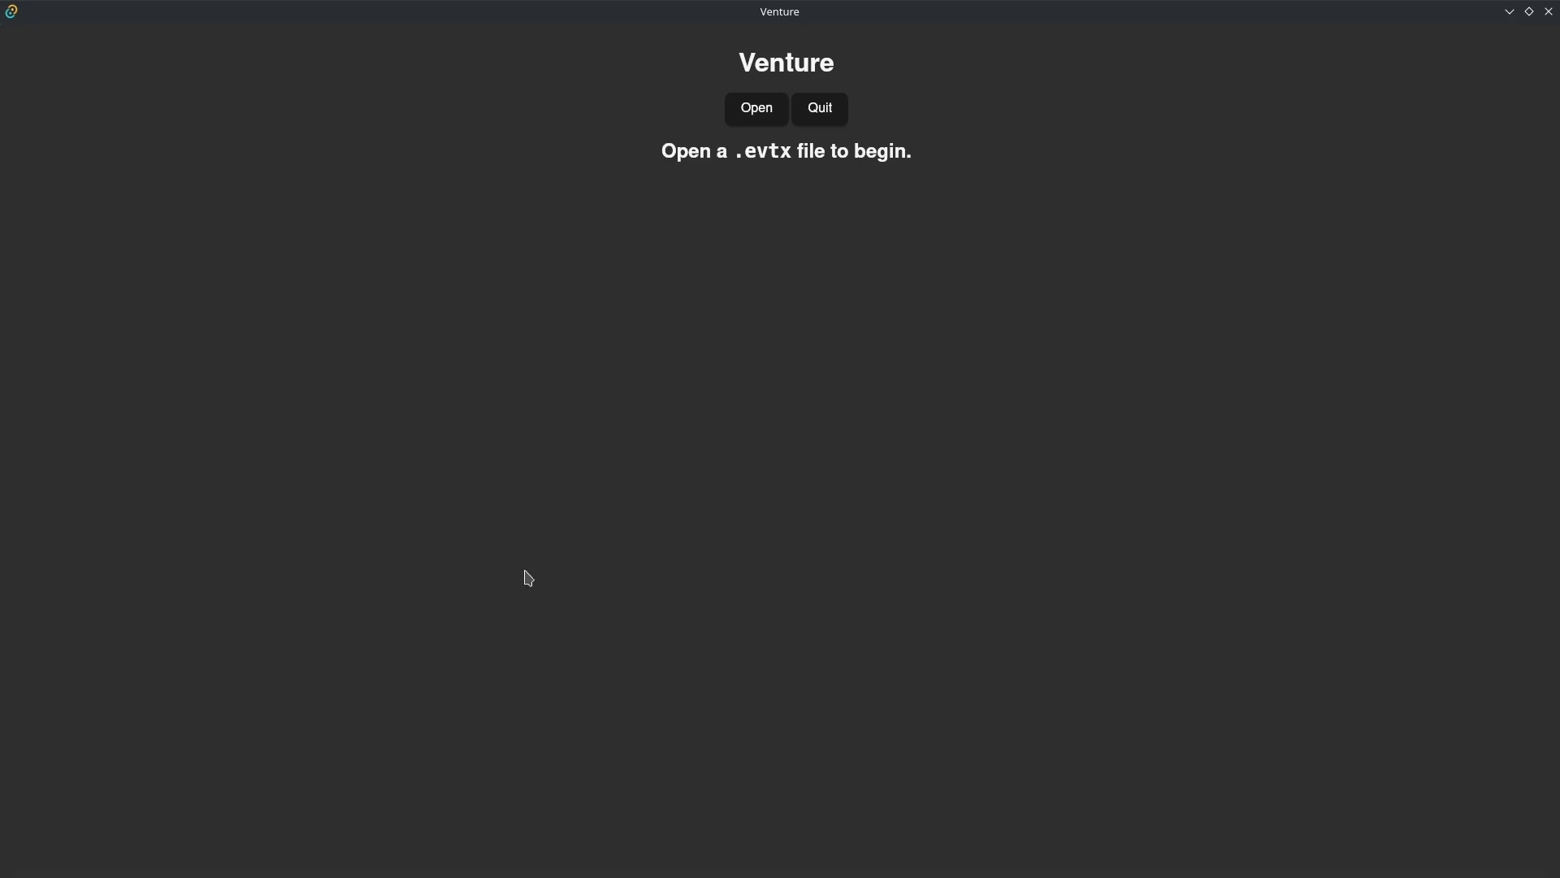
Load Security.evtx and sysmon.evtx together from the Downloads folder
click(742, 122)
click(500, 235)
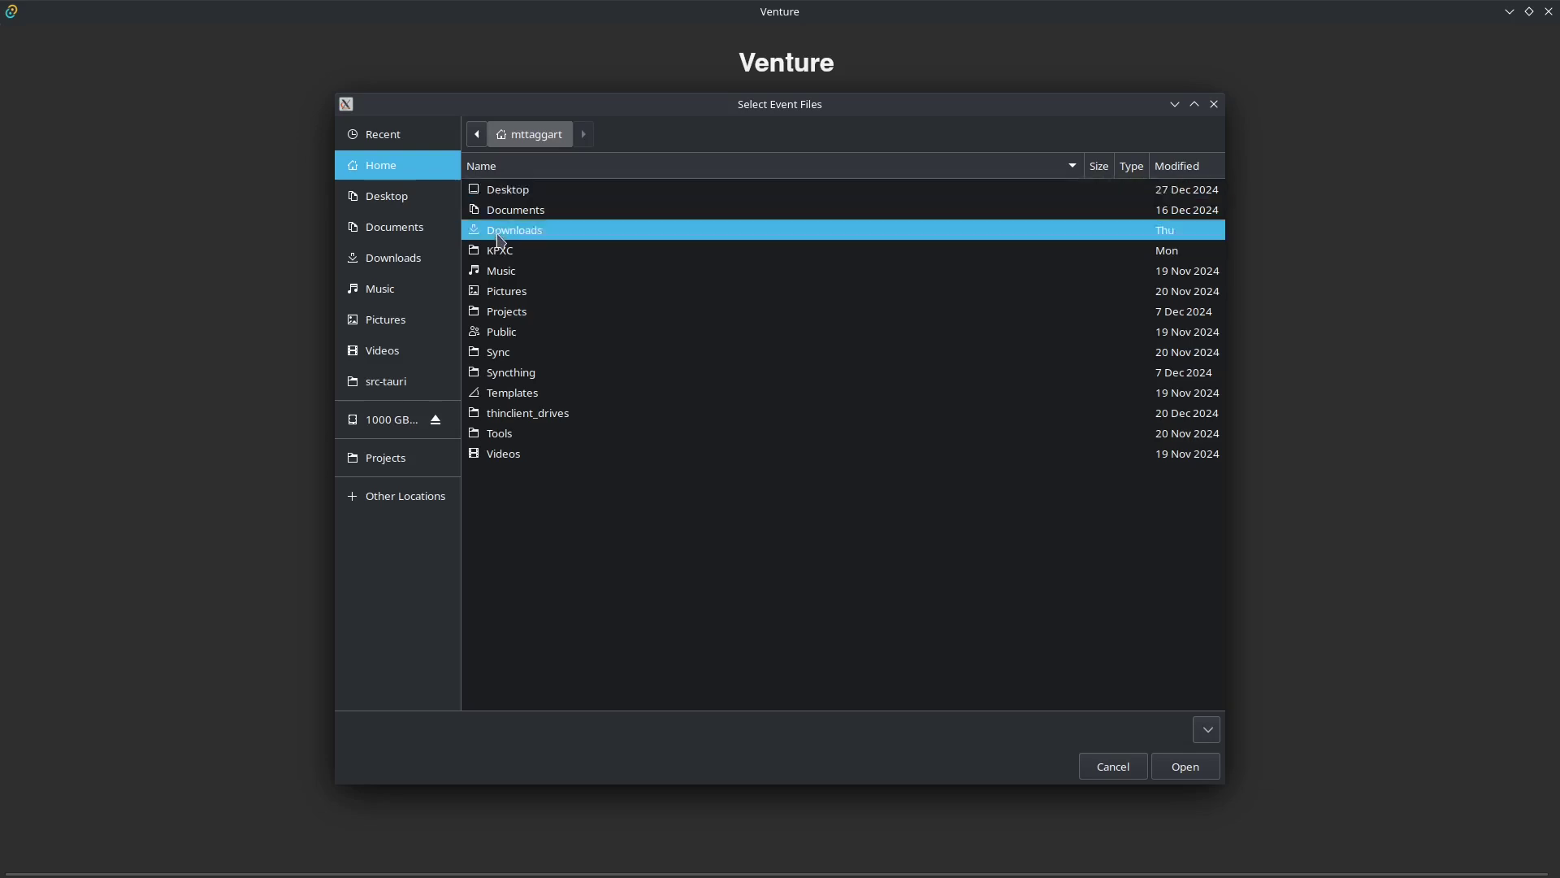
double_click(500, 235)
click(514, 255)
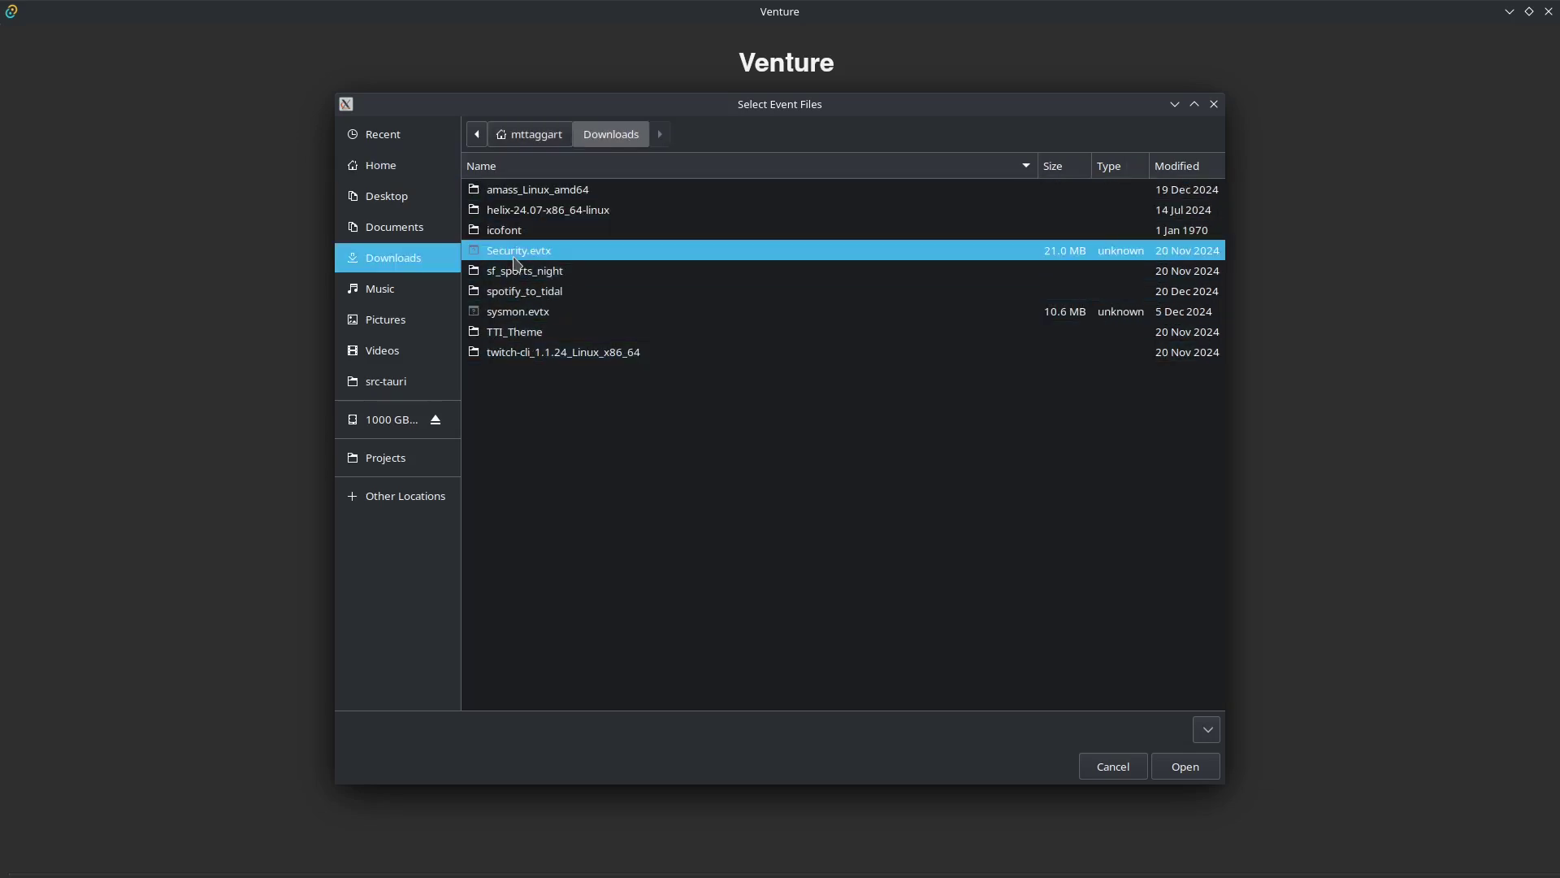
ctrl+click(508, 317)
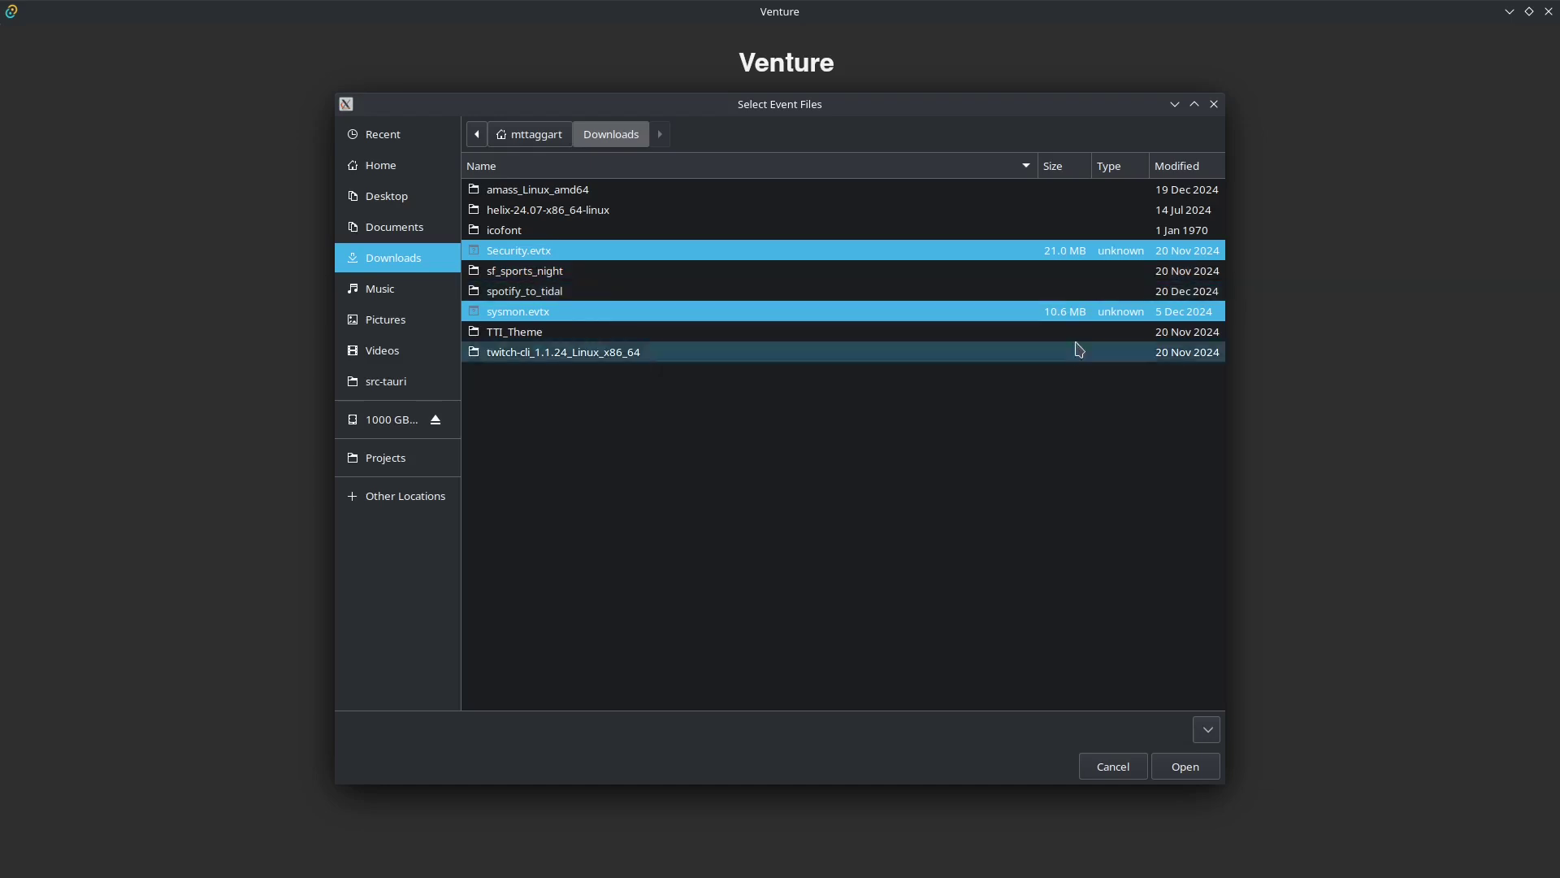
click(1195, 775)
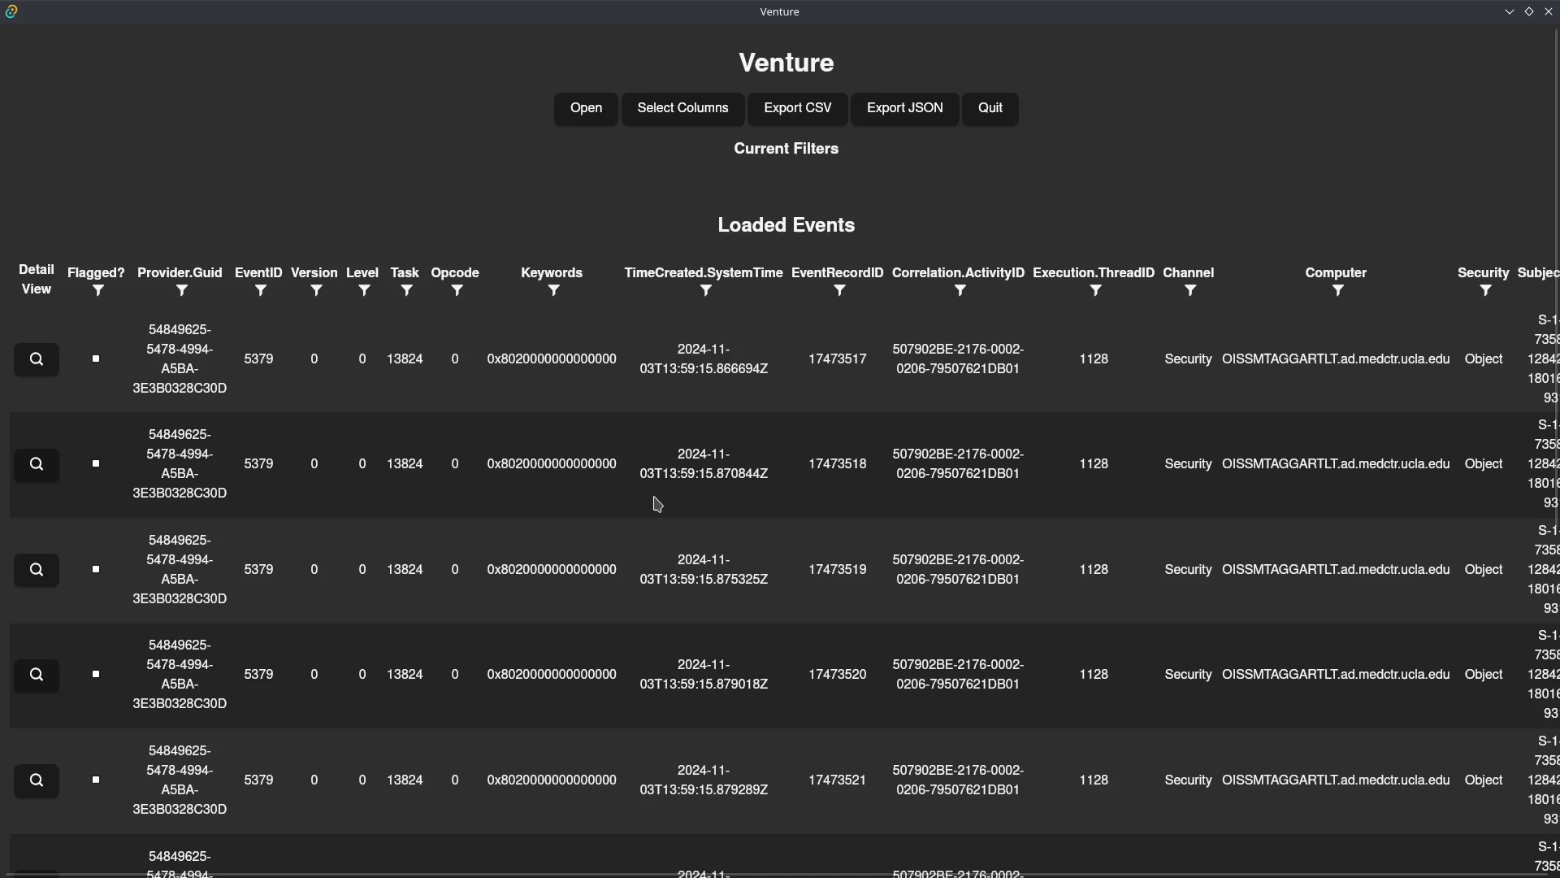
scroll(658, 503, down, 1)
scroll(362, 435, down, 4)
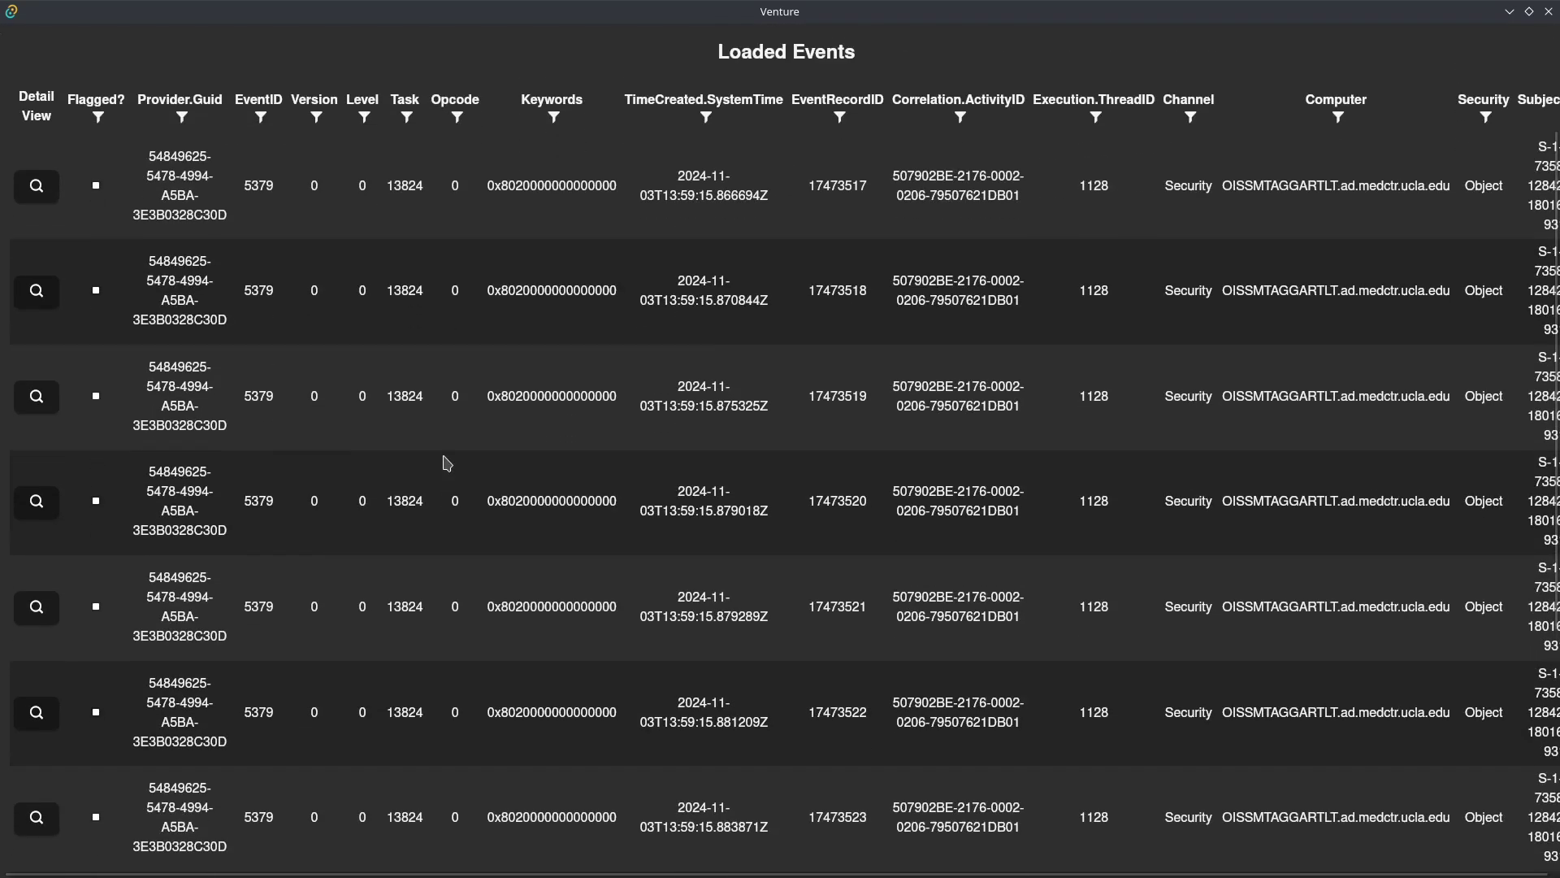
scroll(446, 462, down, 3)
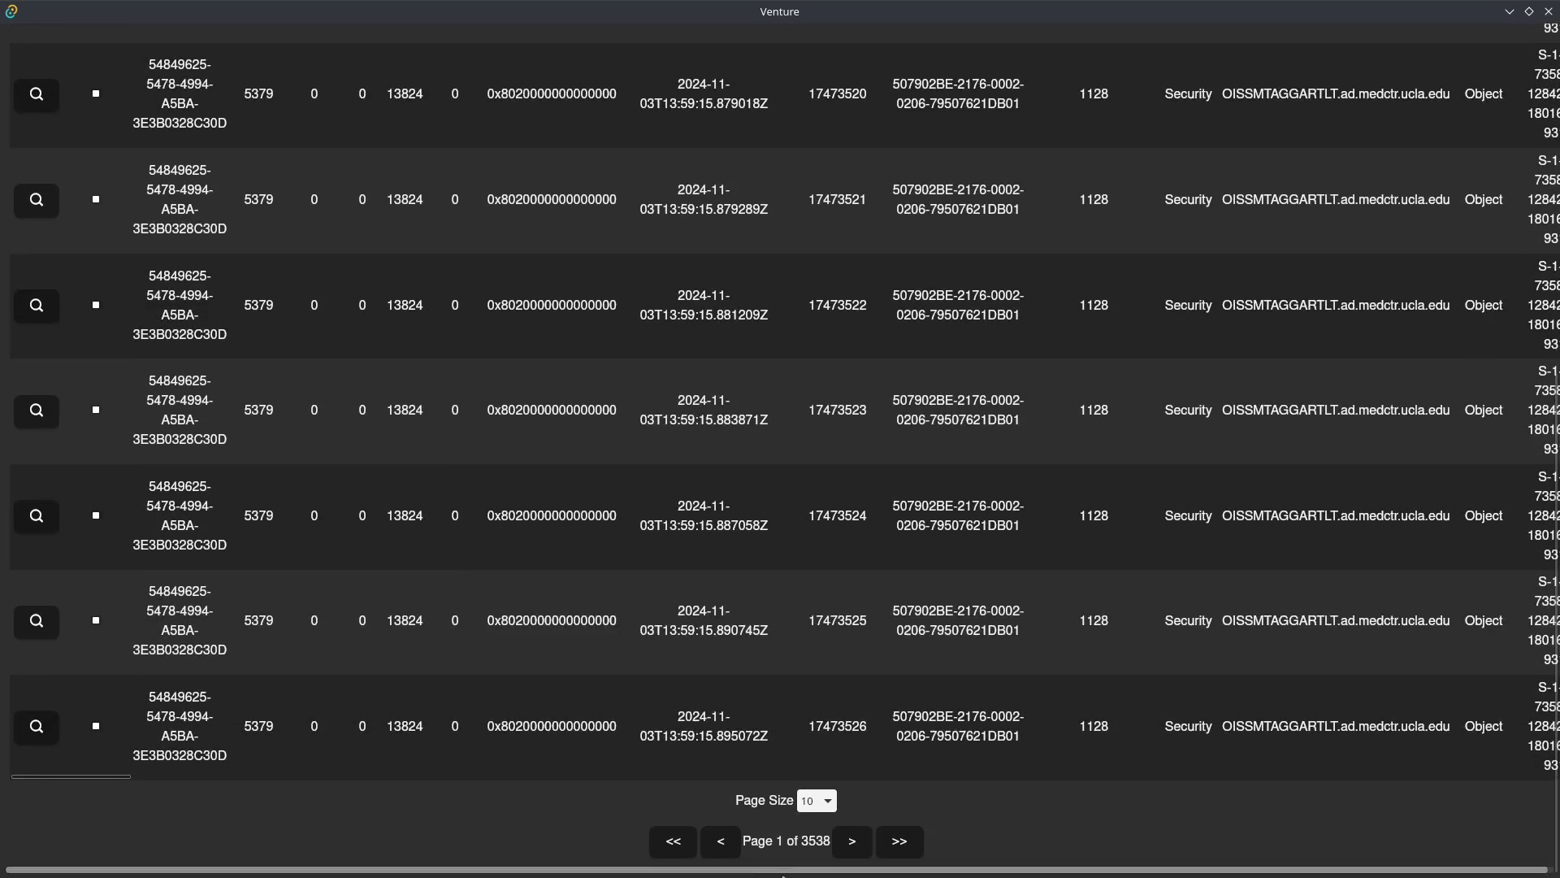
click(815, 807)
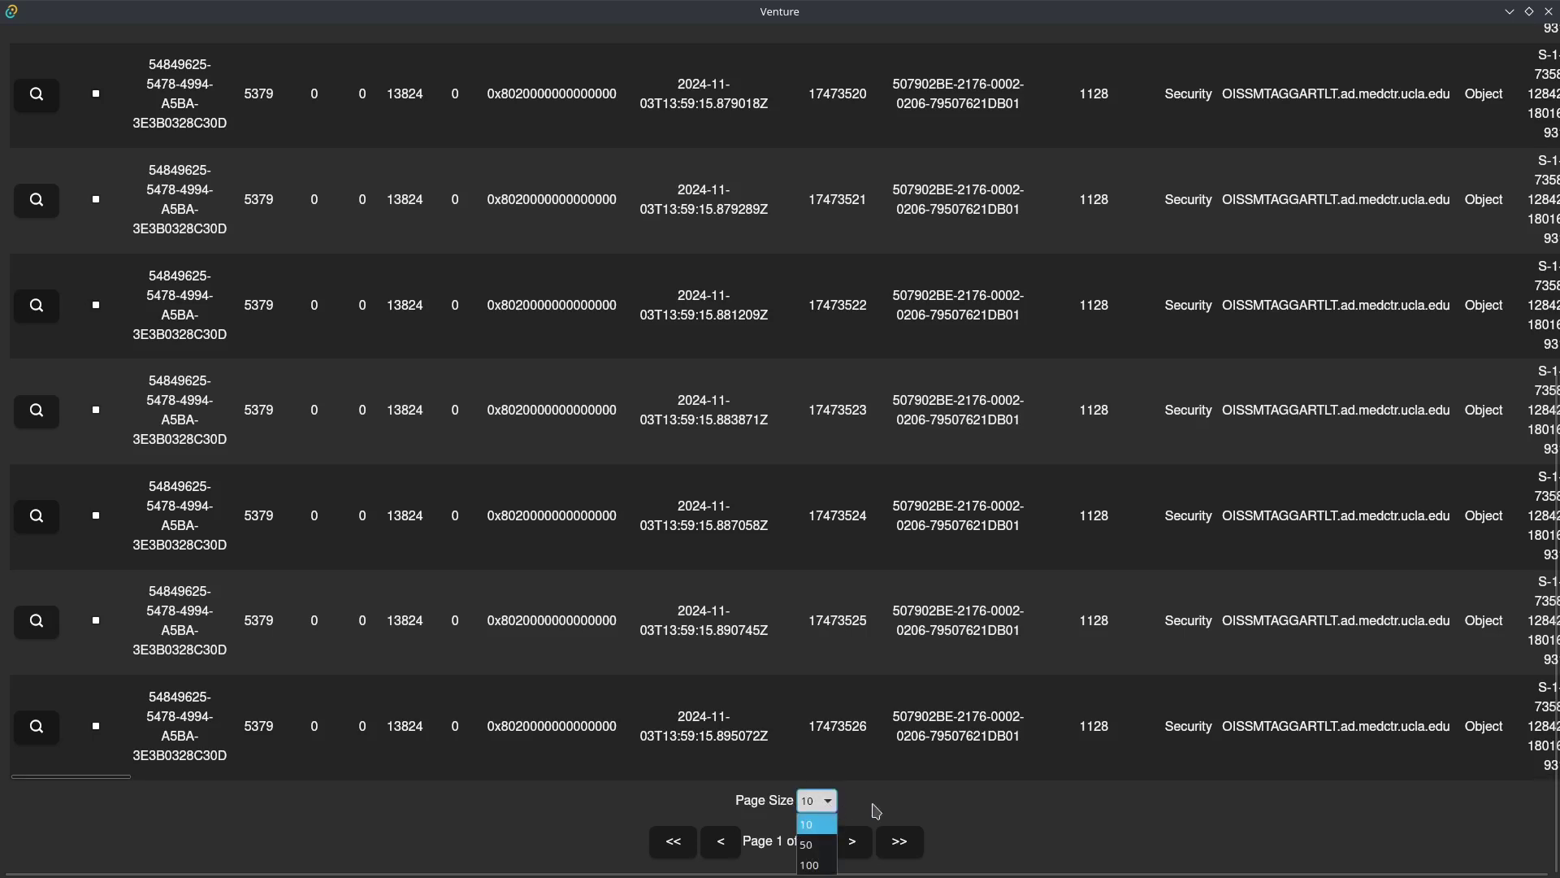
click(795, 829)
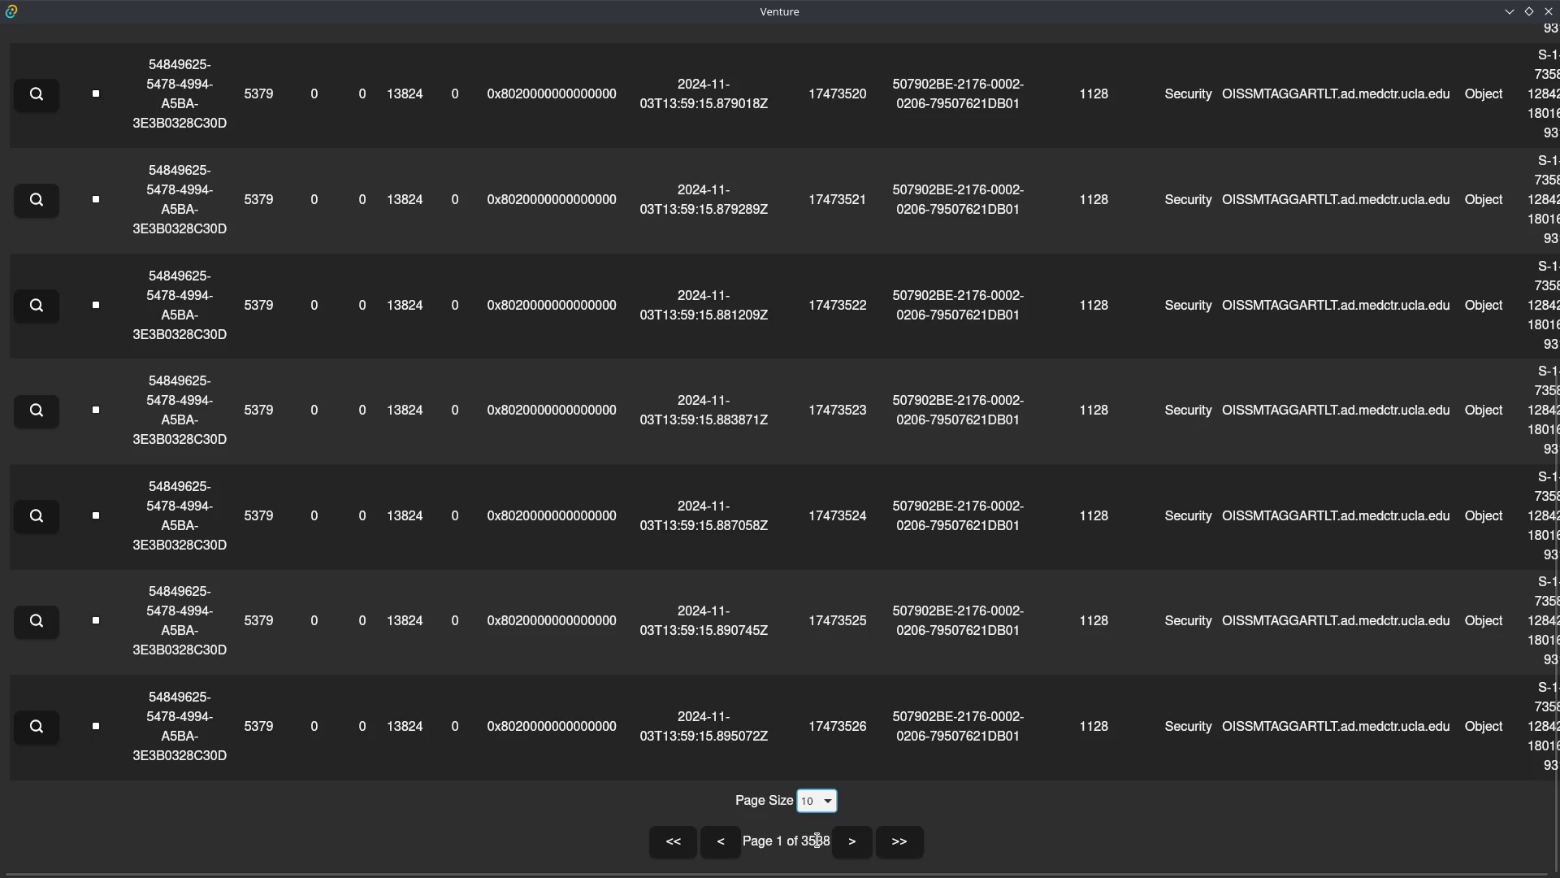
scroll(682, 706, up, 5)
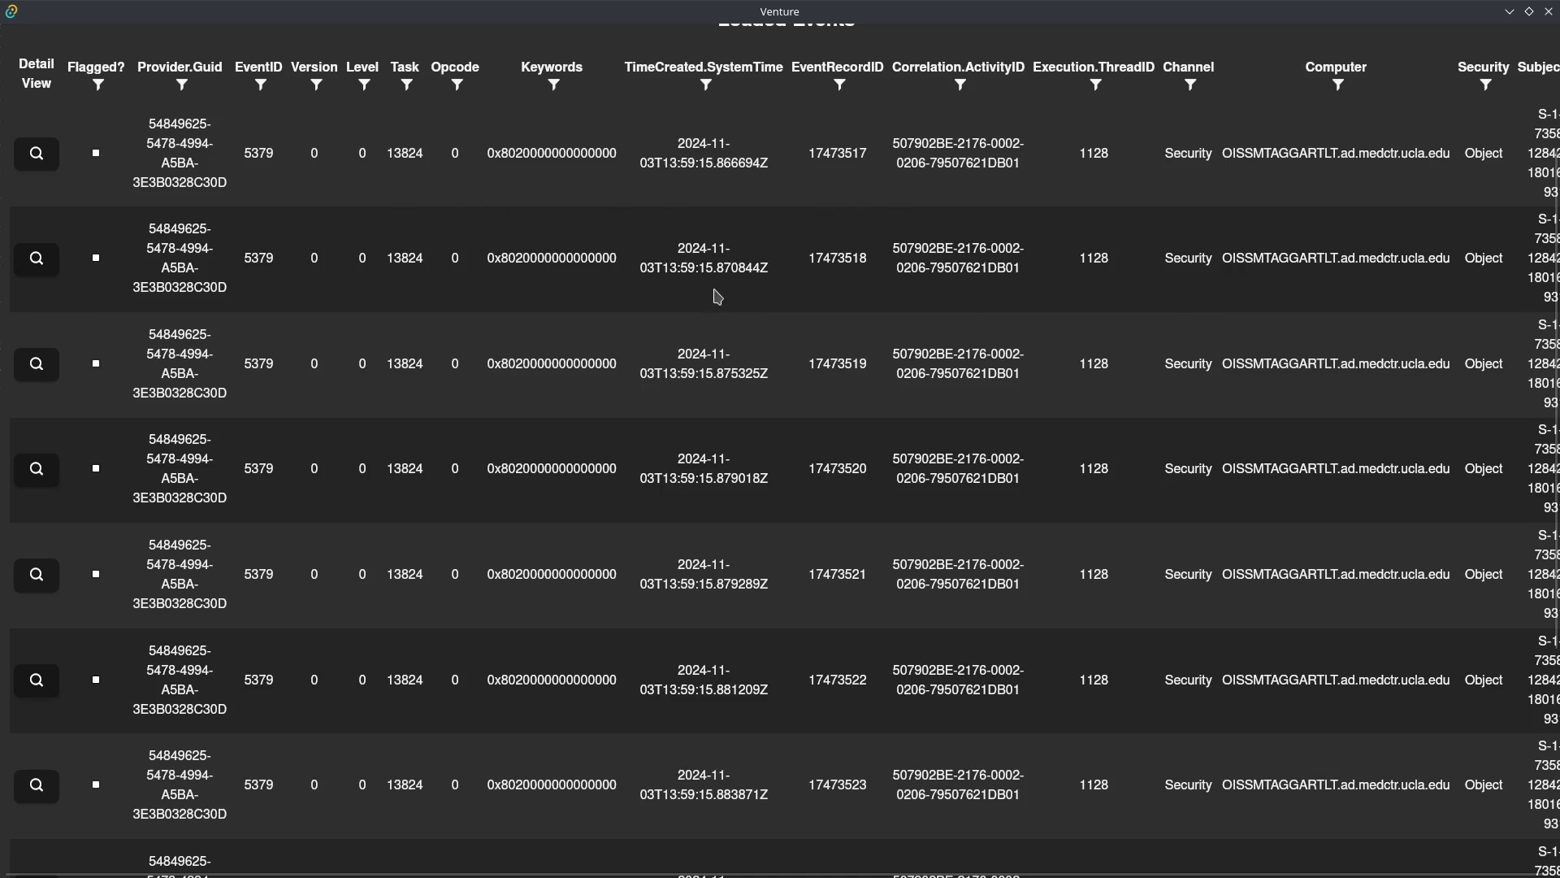
scroll(876, 346, up, 1)
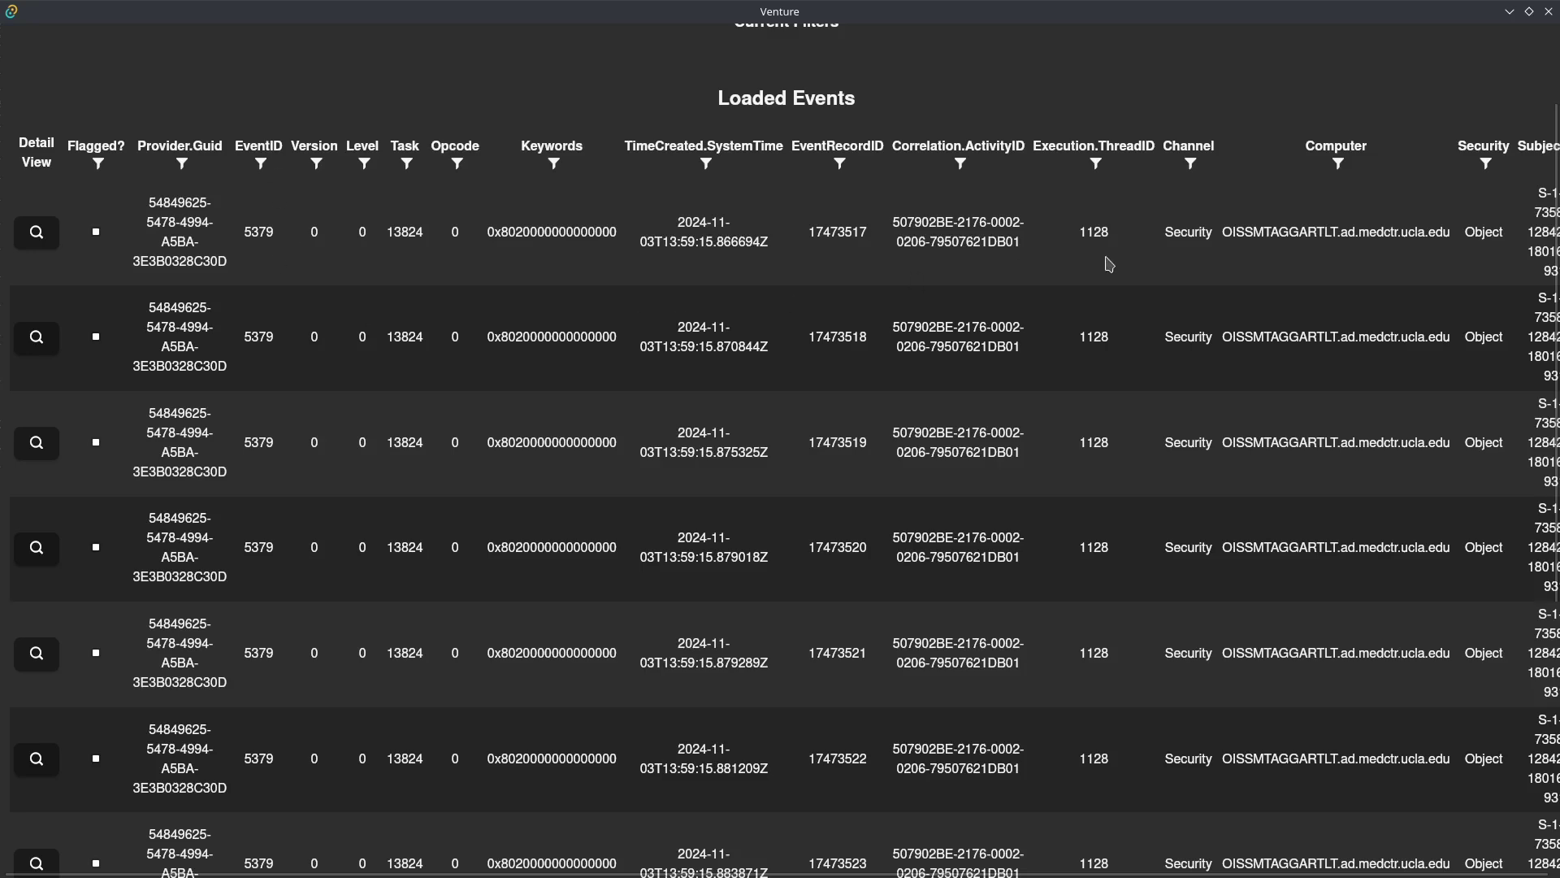
scroll(1297, 303, right, 9)
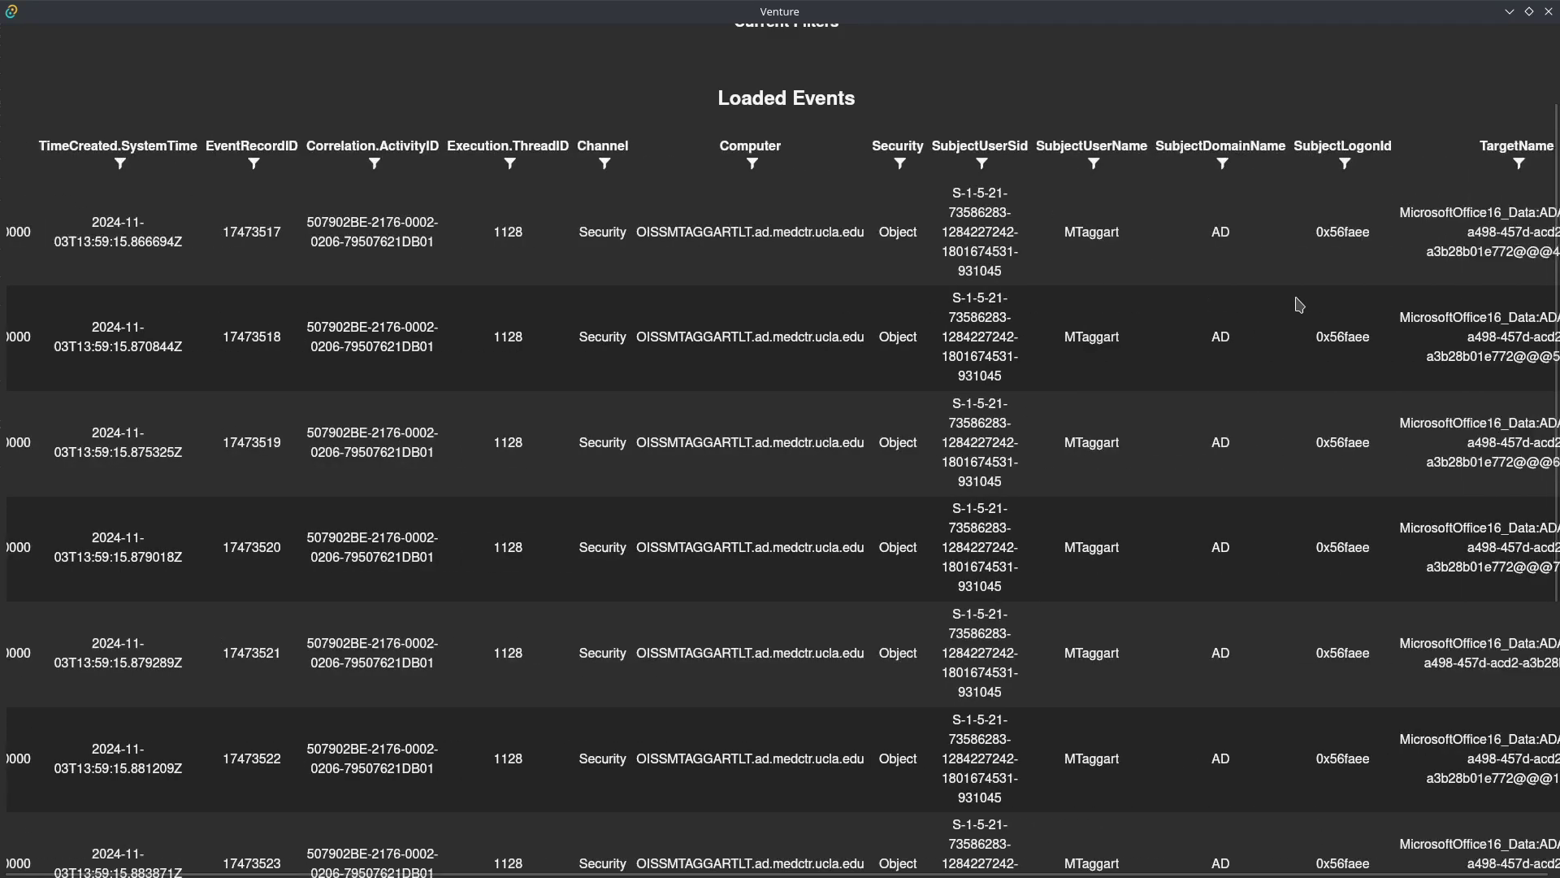
scroll(605, 340, right, 2)
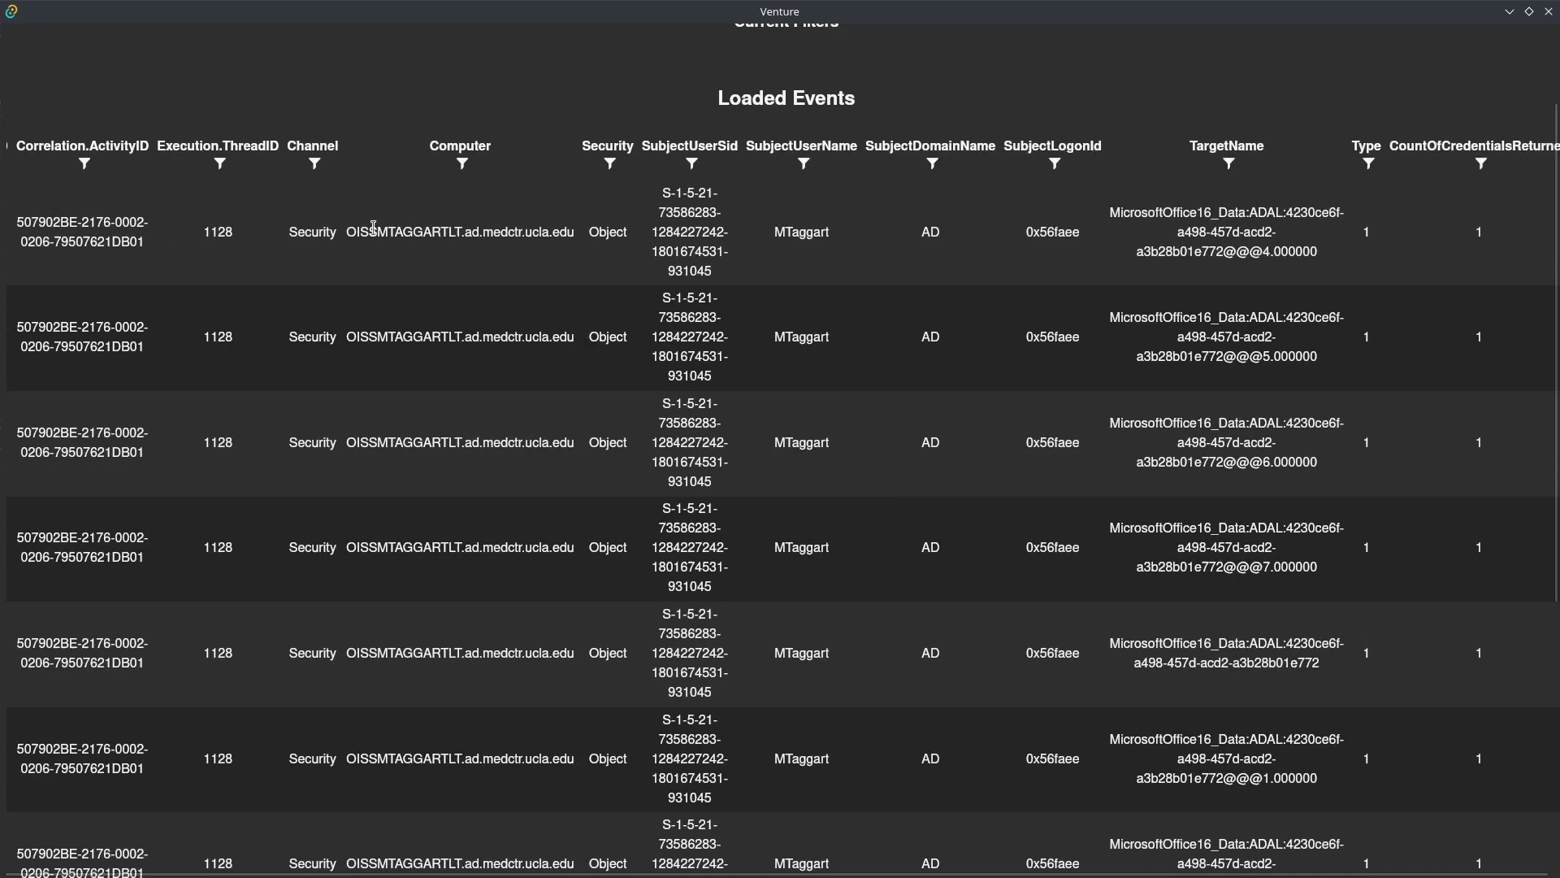
scroll(308, 179, left, 10)
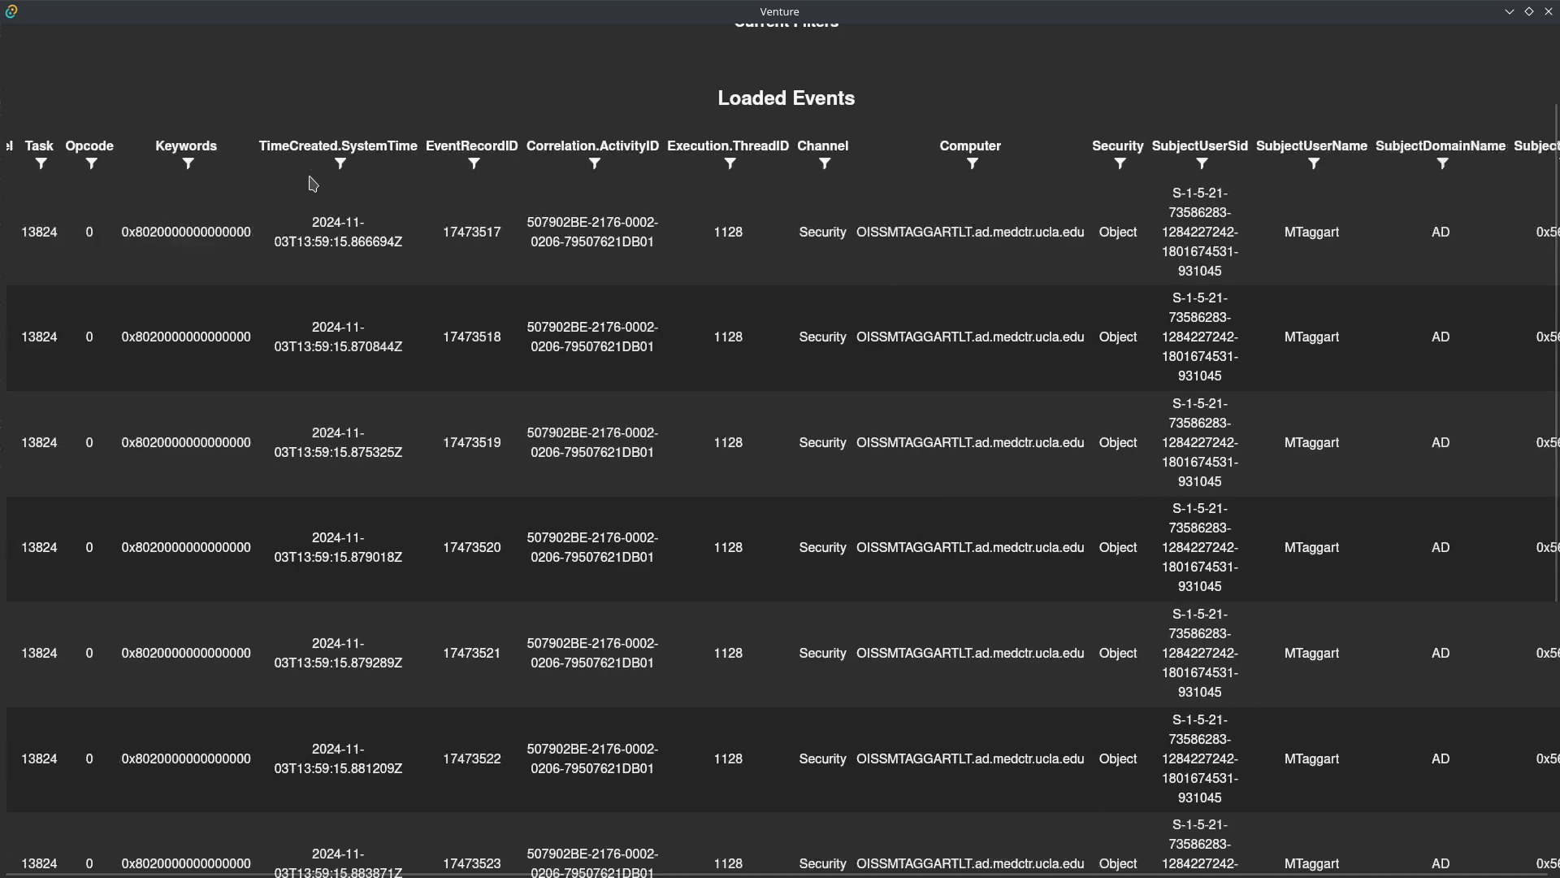
scroll(312, 183, left, 1)
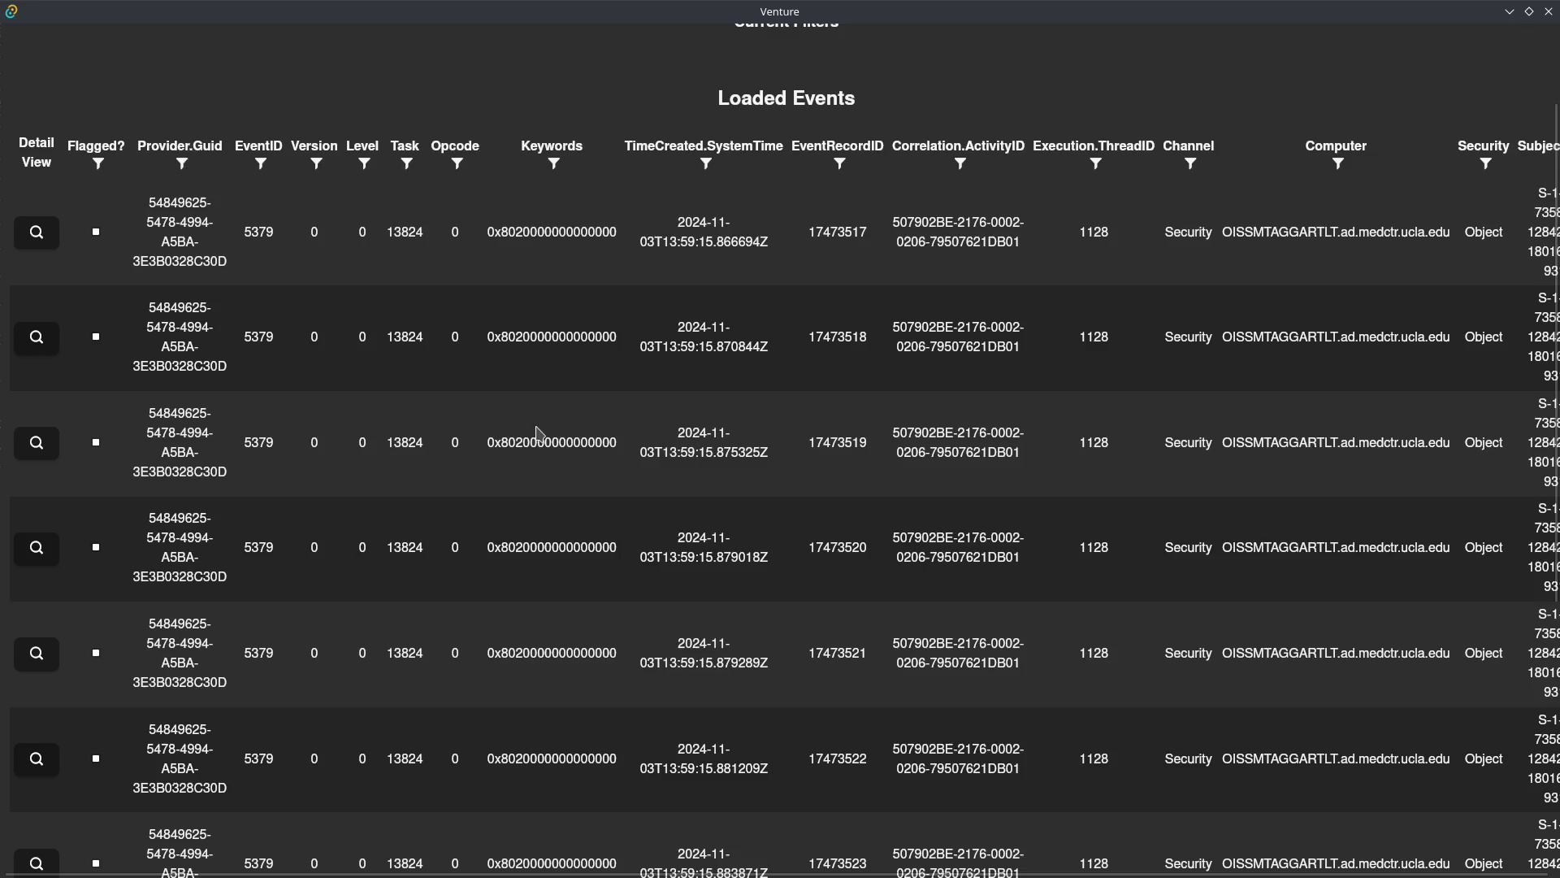
scroll(537, 433, down, 5)
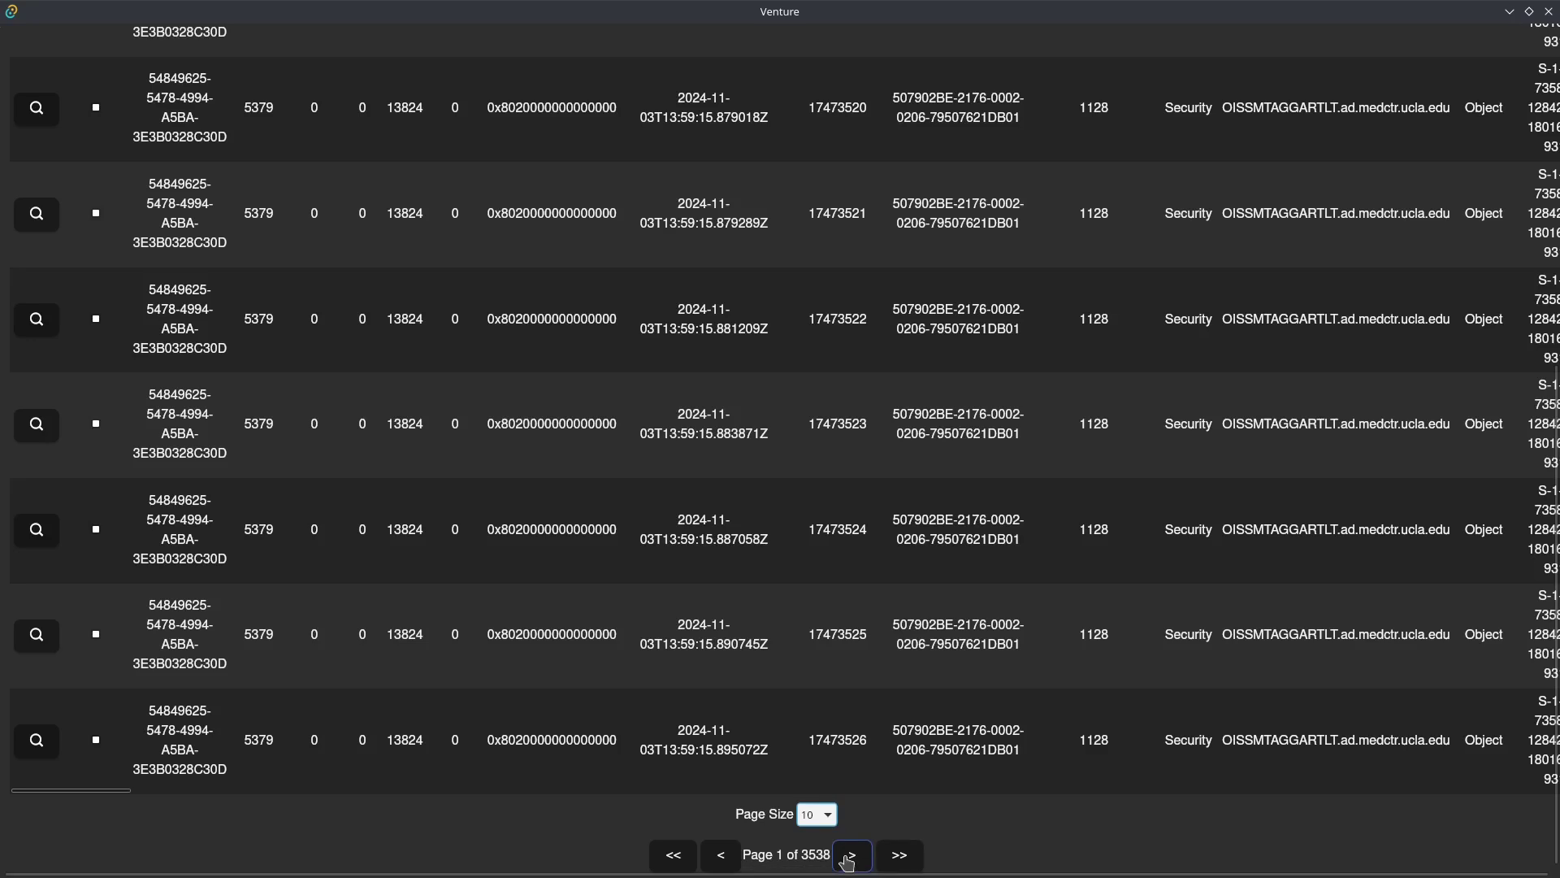
click(850, 857)
click(850, 857)
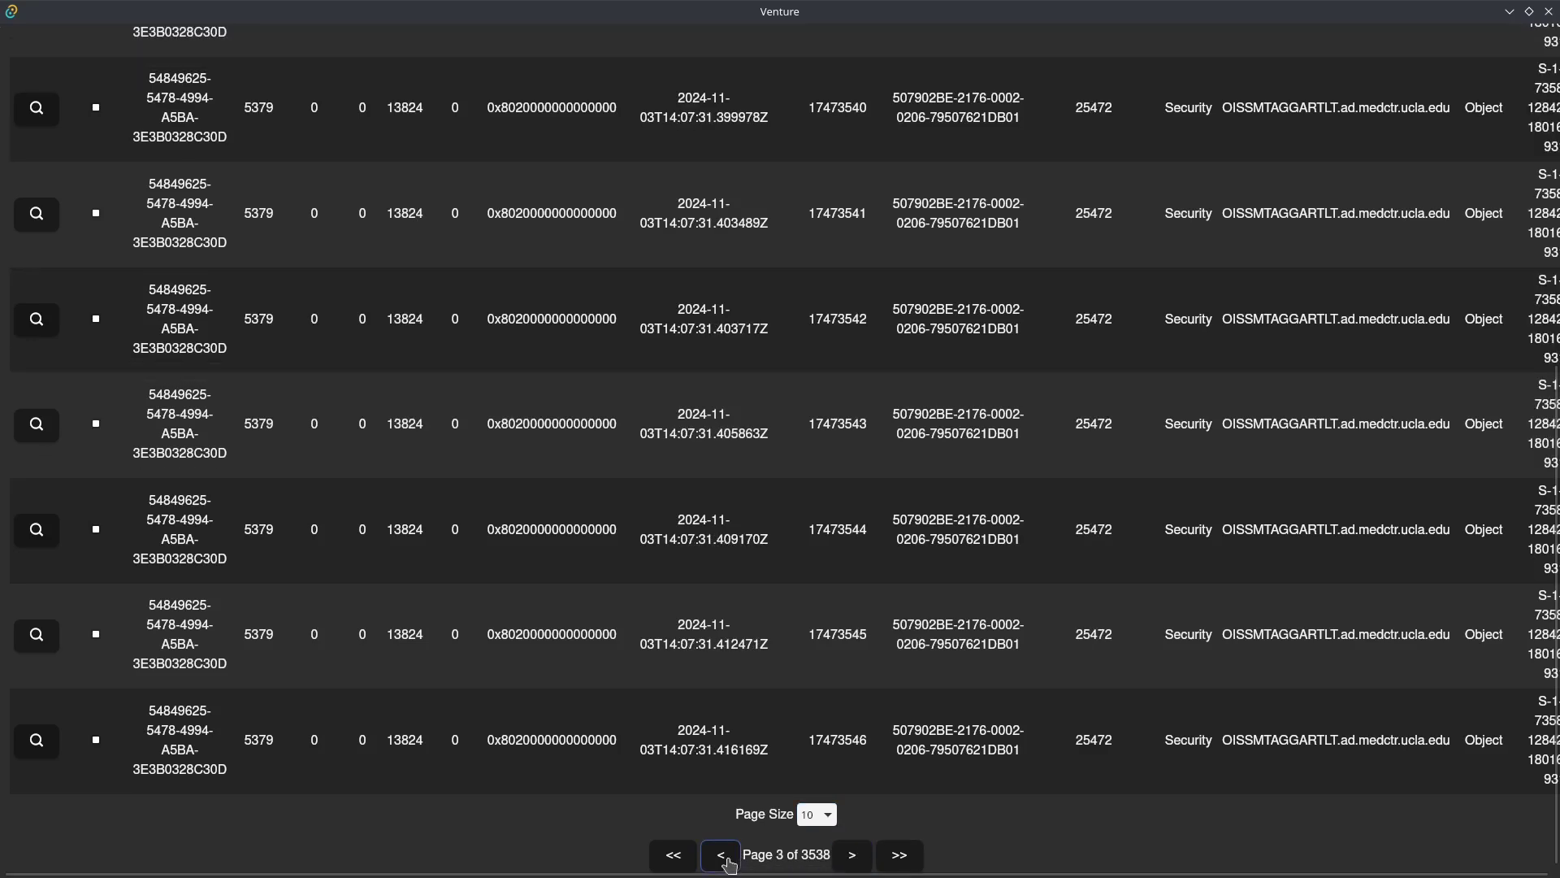
click(727, 861)
click(727, 861)
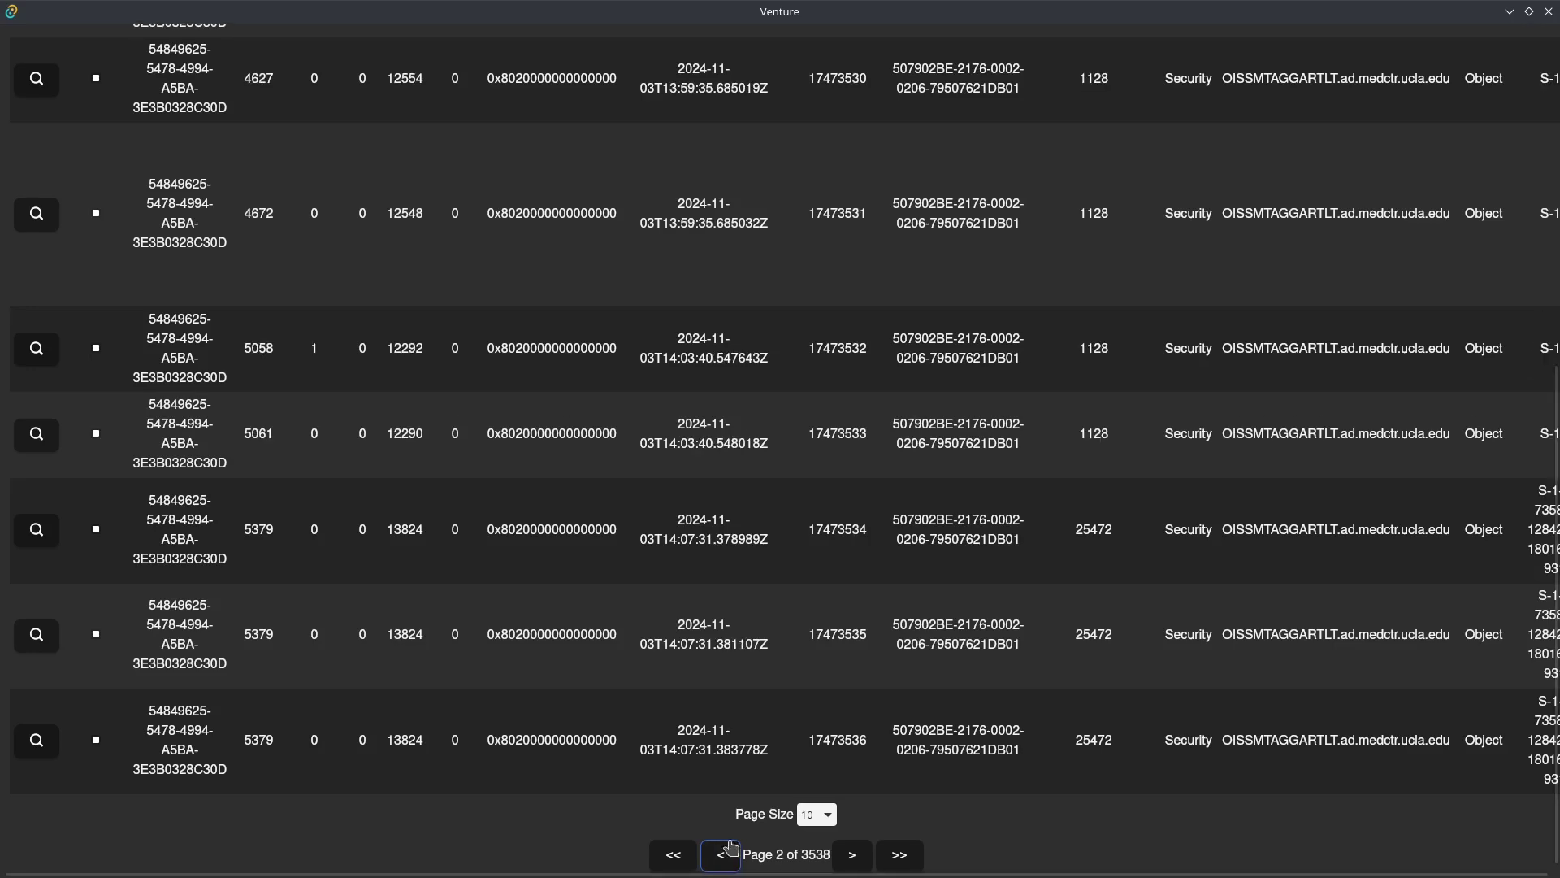
scroll(702, 626, up, 5)
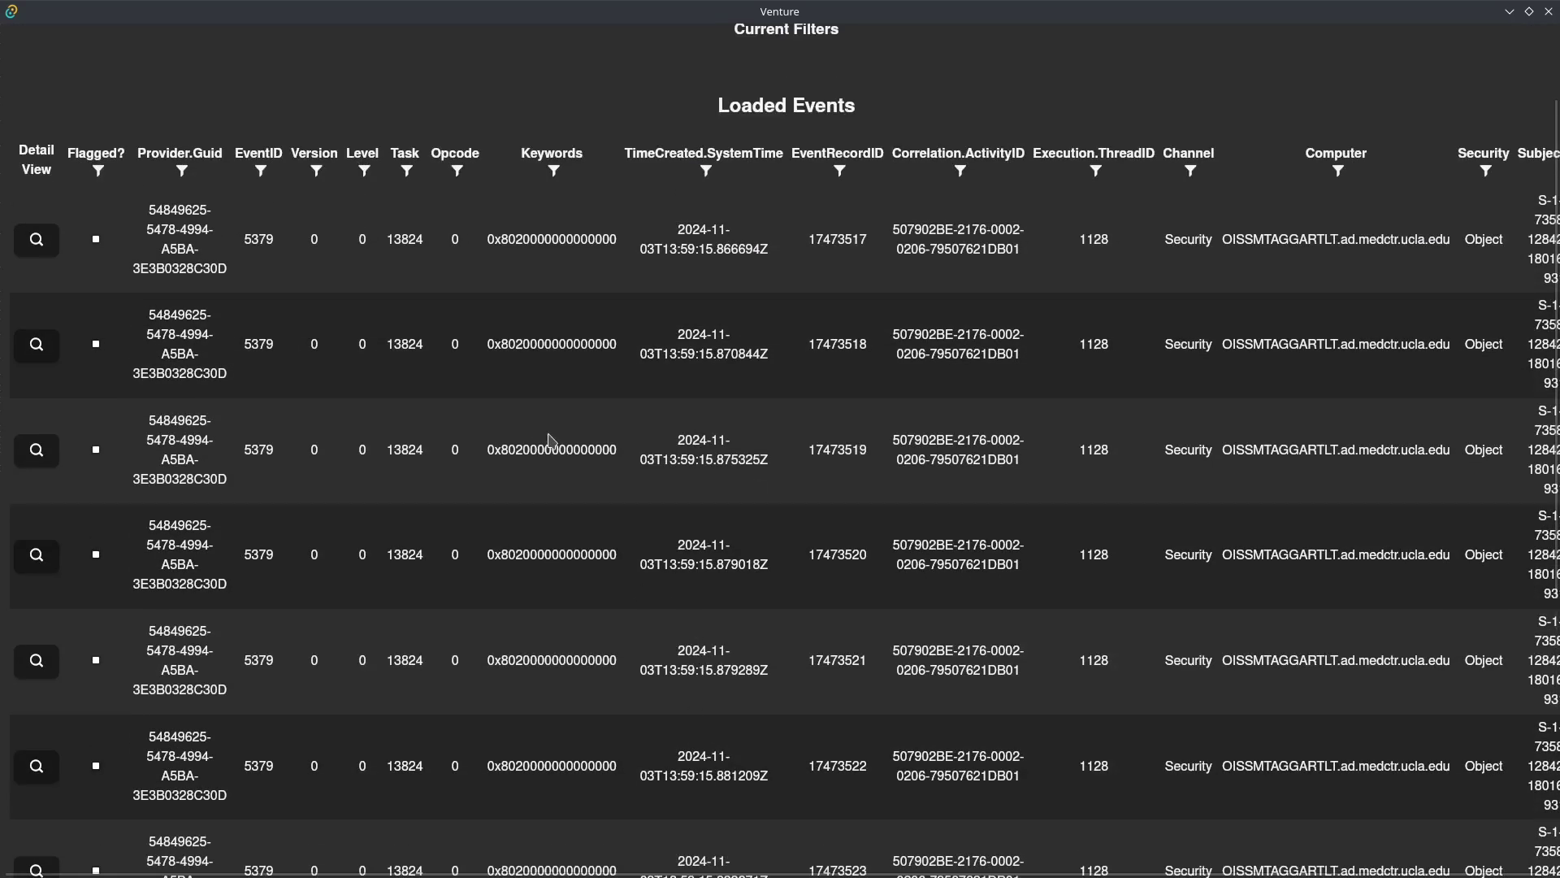
scroll(540, 447, up, 1)
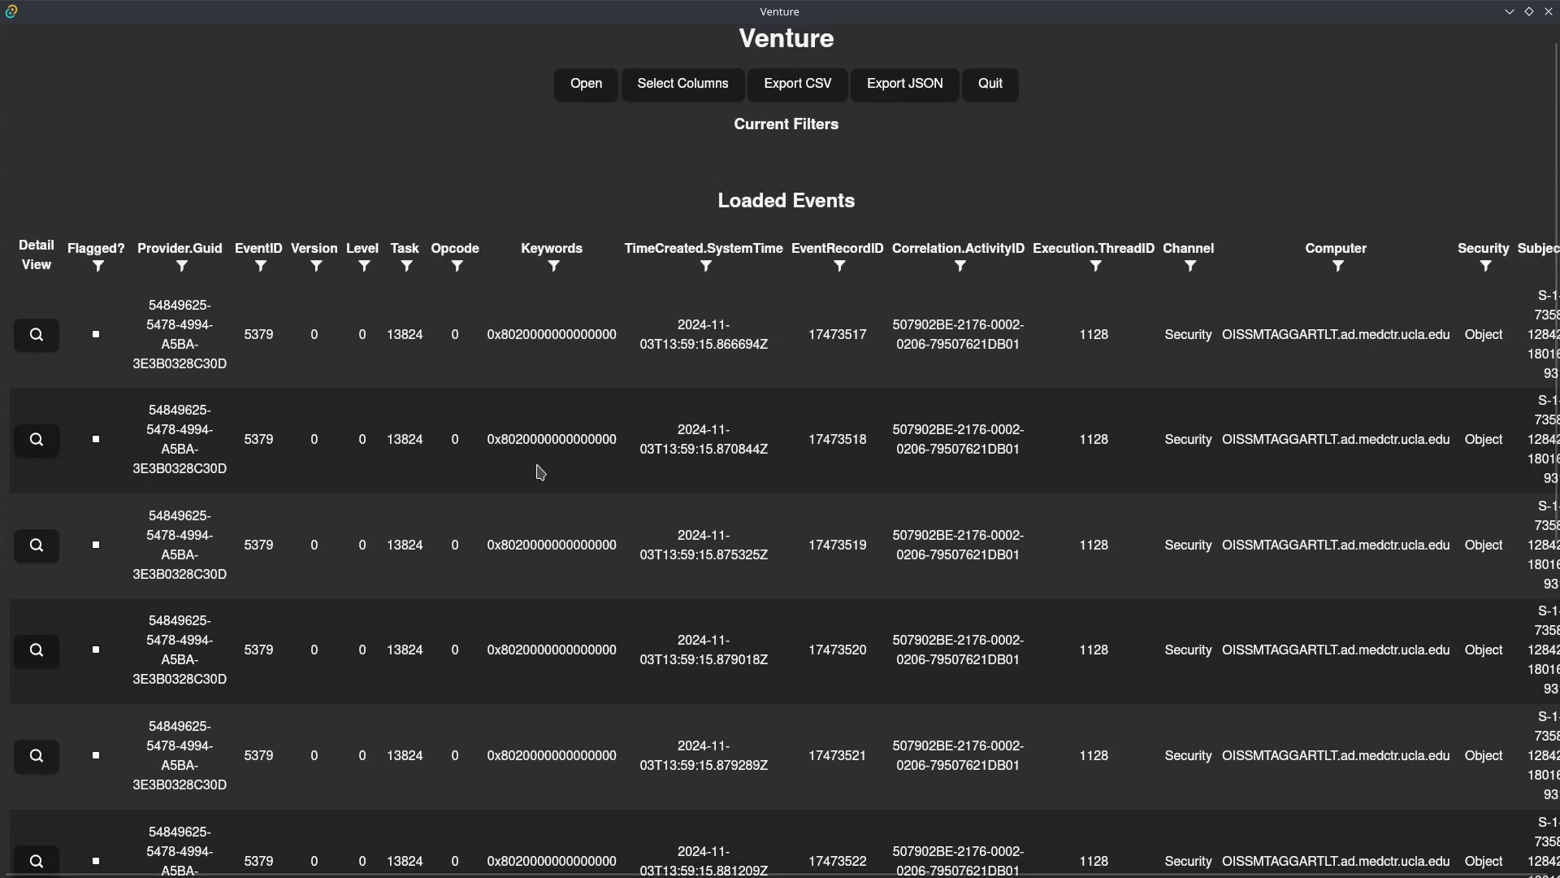
click(37, 335)
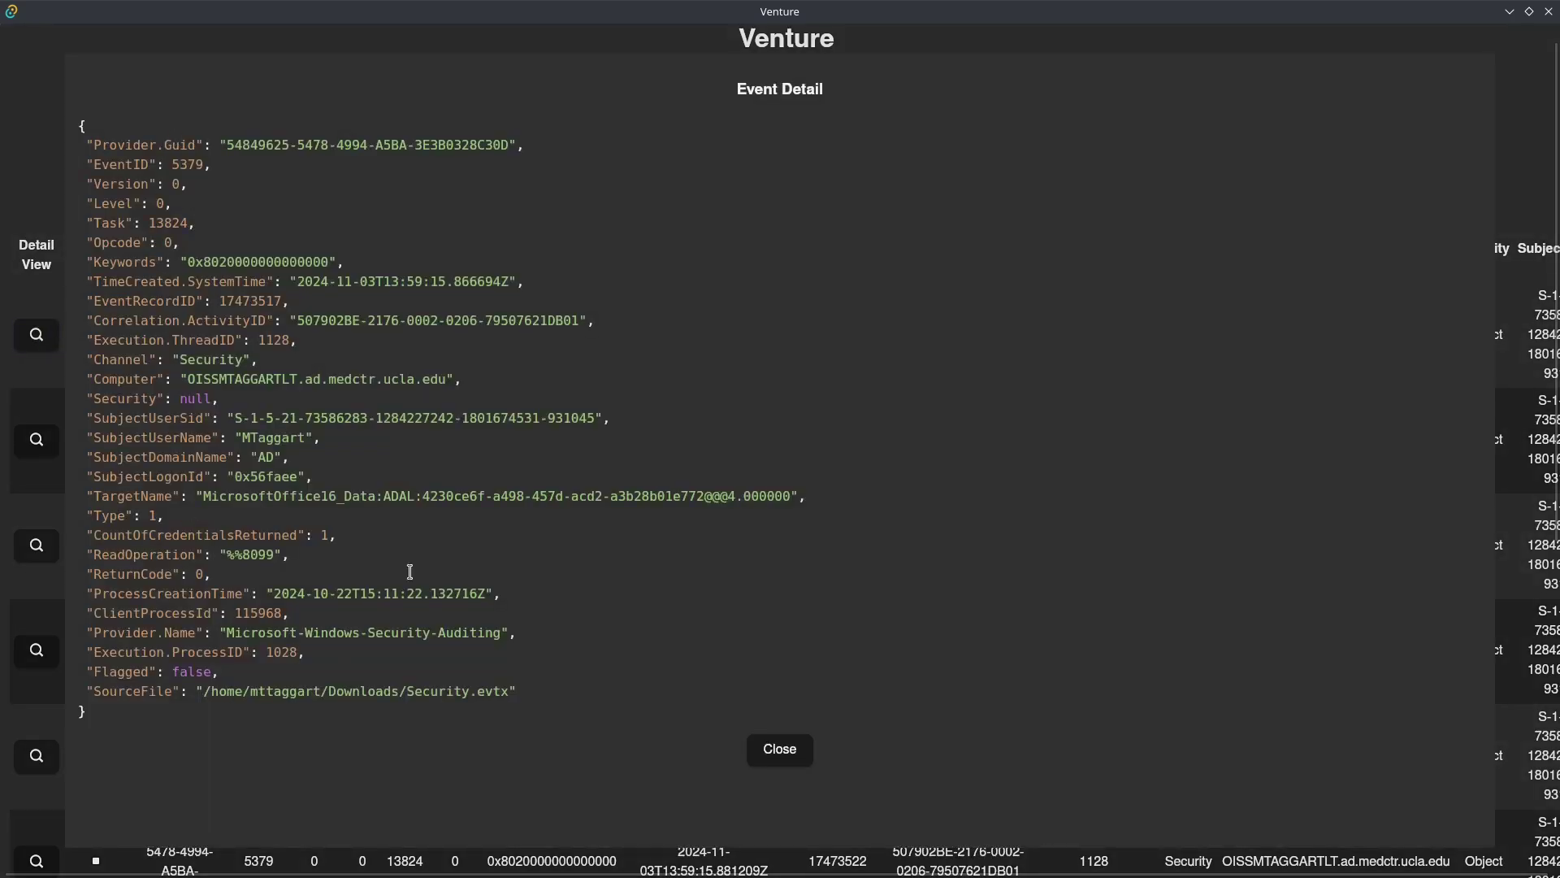
click(755, 750)
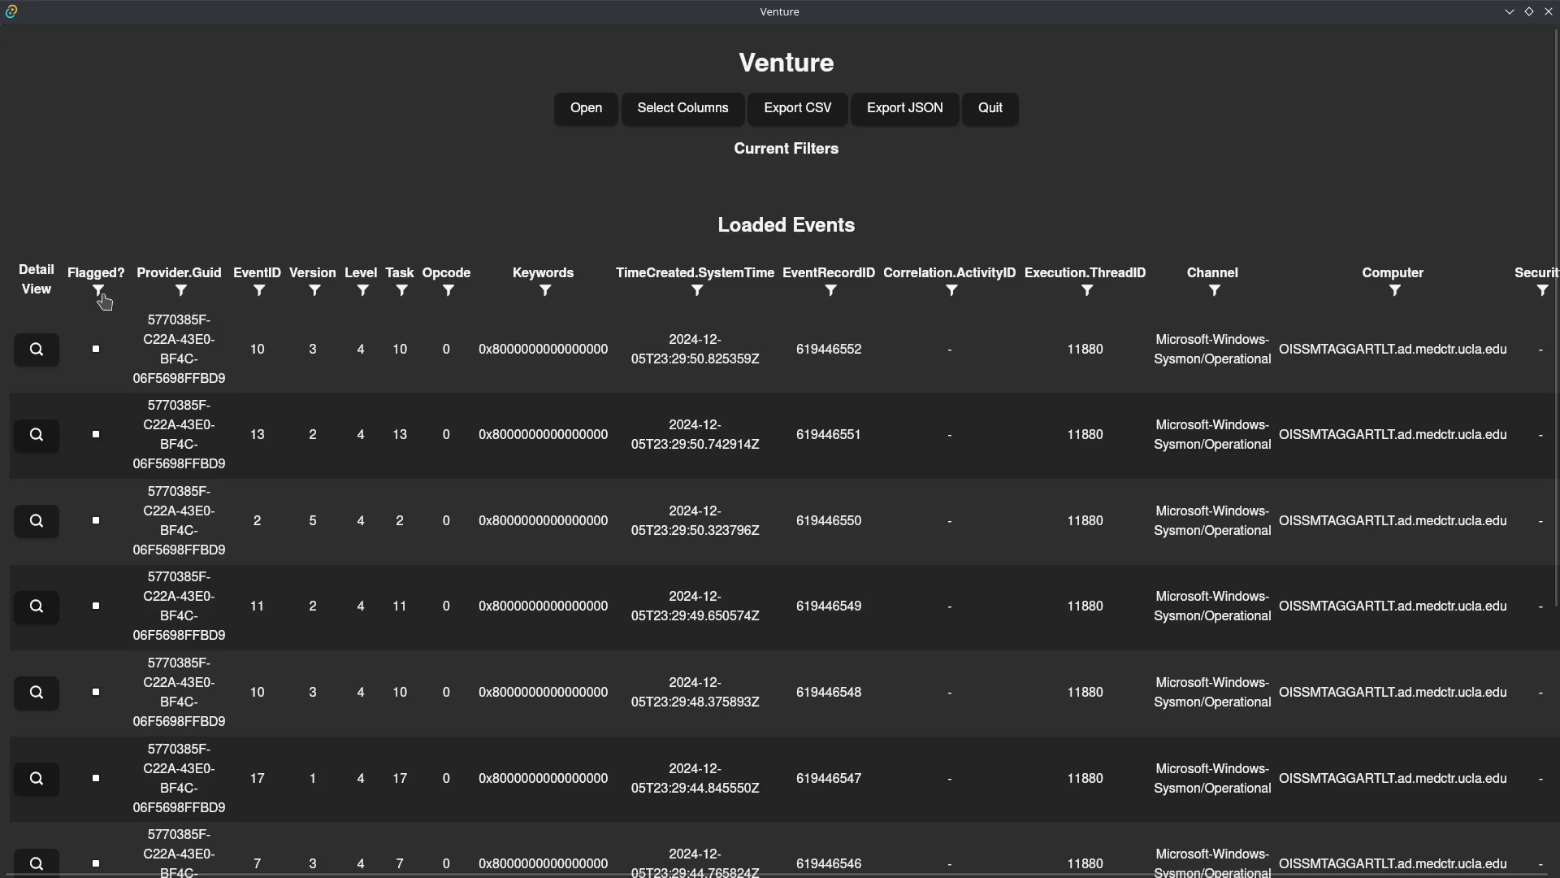
Filter the event table to EventID 1 so only Sysmon process-creation events show
click(260, 293)
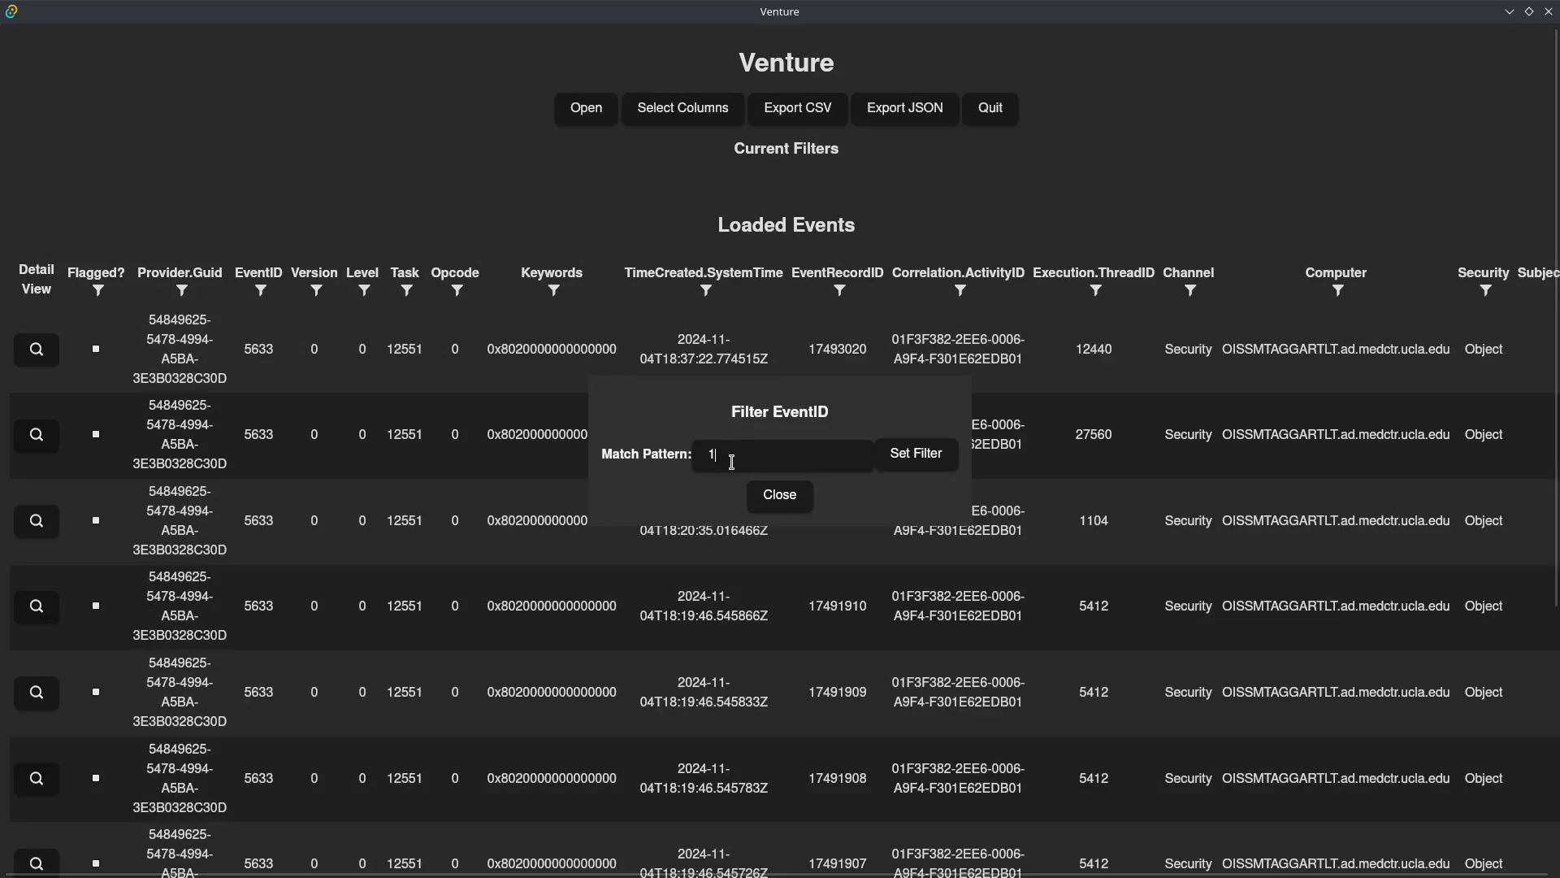
click(916, 454)
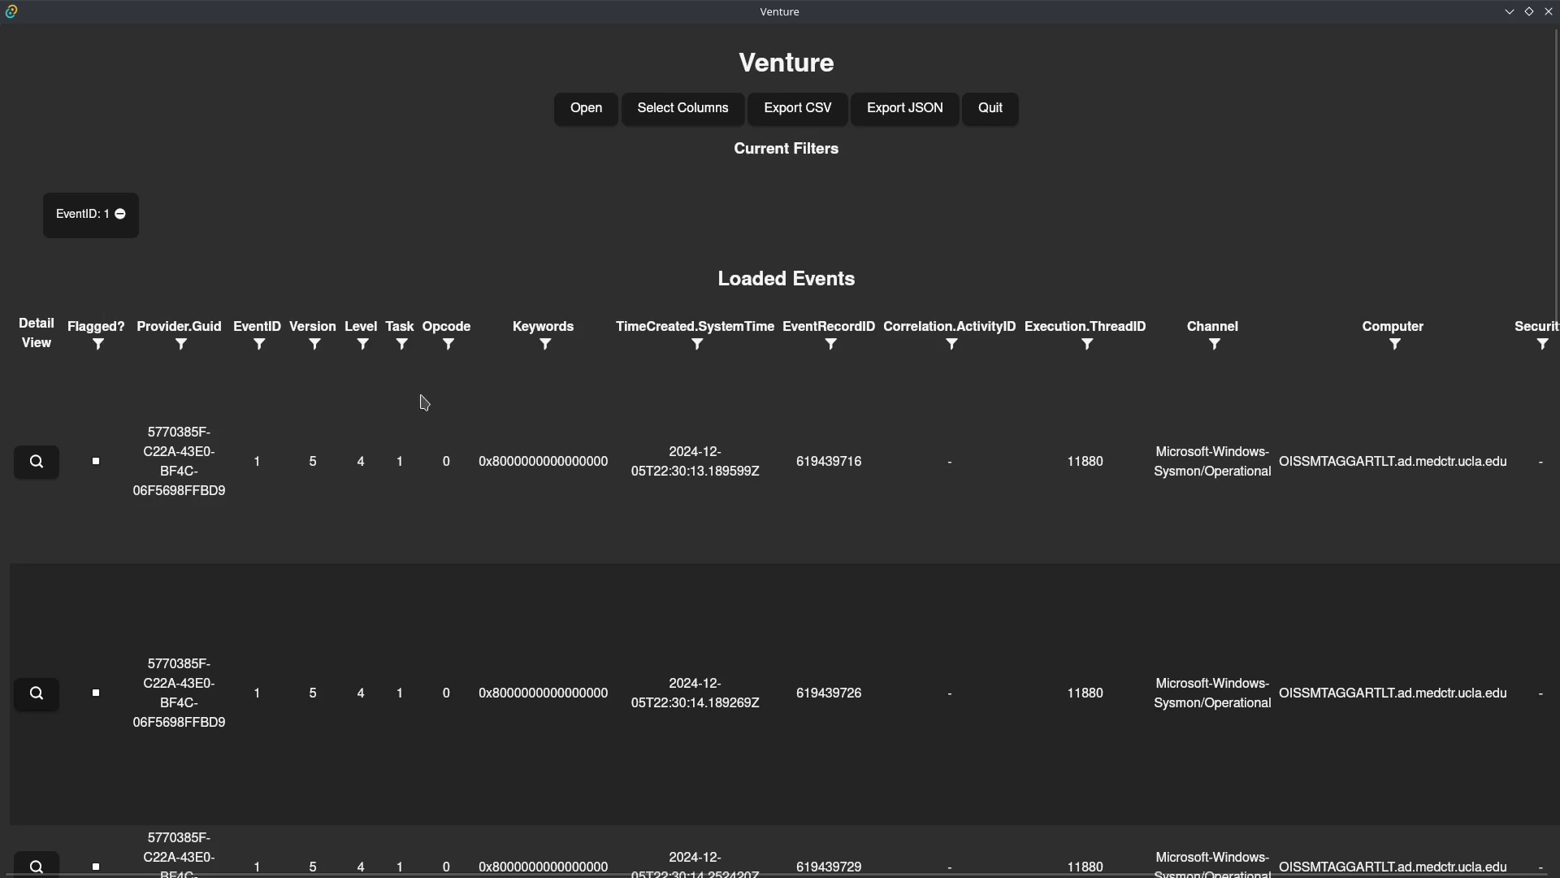
Add the CommandLine, ProcessId, ParentProcessId and ParentCommandLine columns to the table
click(658, 116)
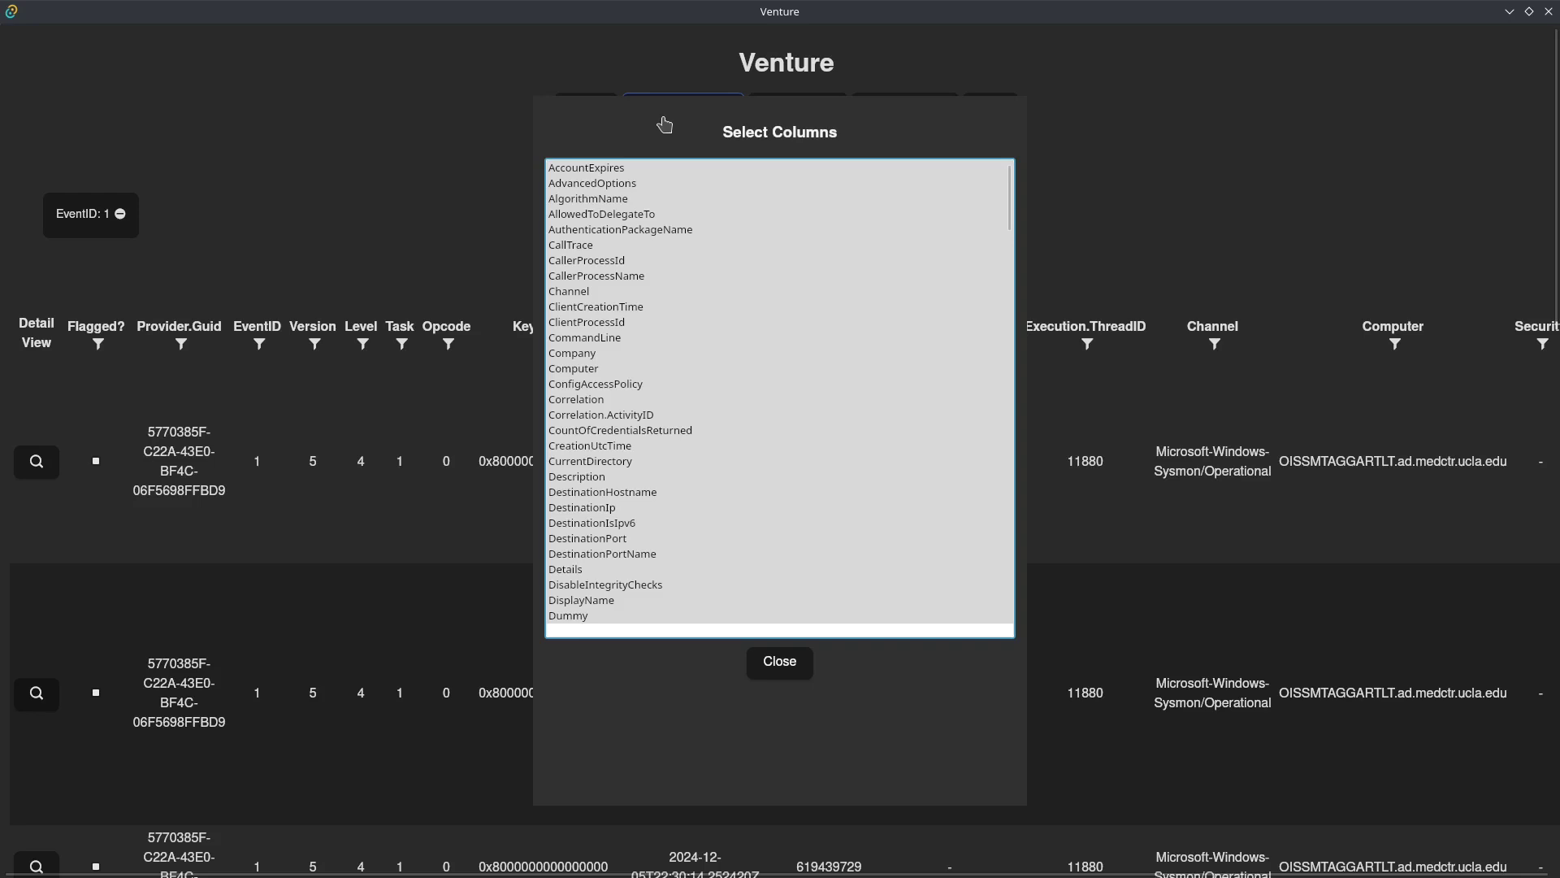
click(602, 338)
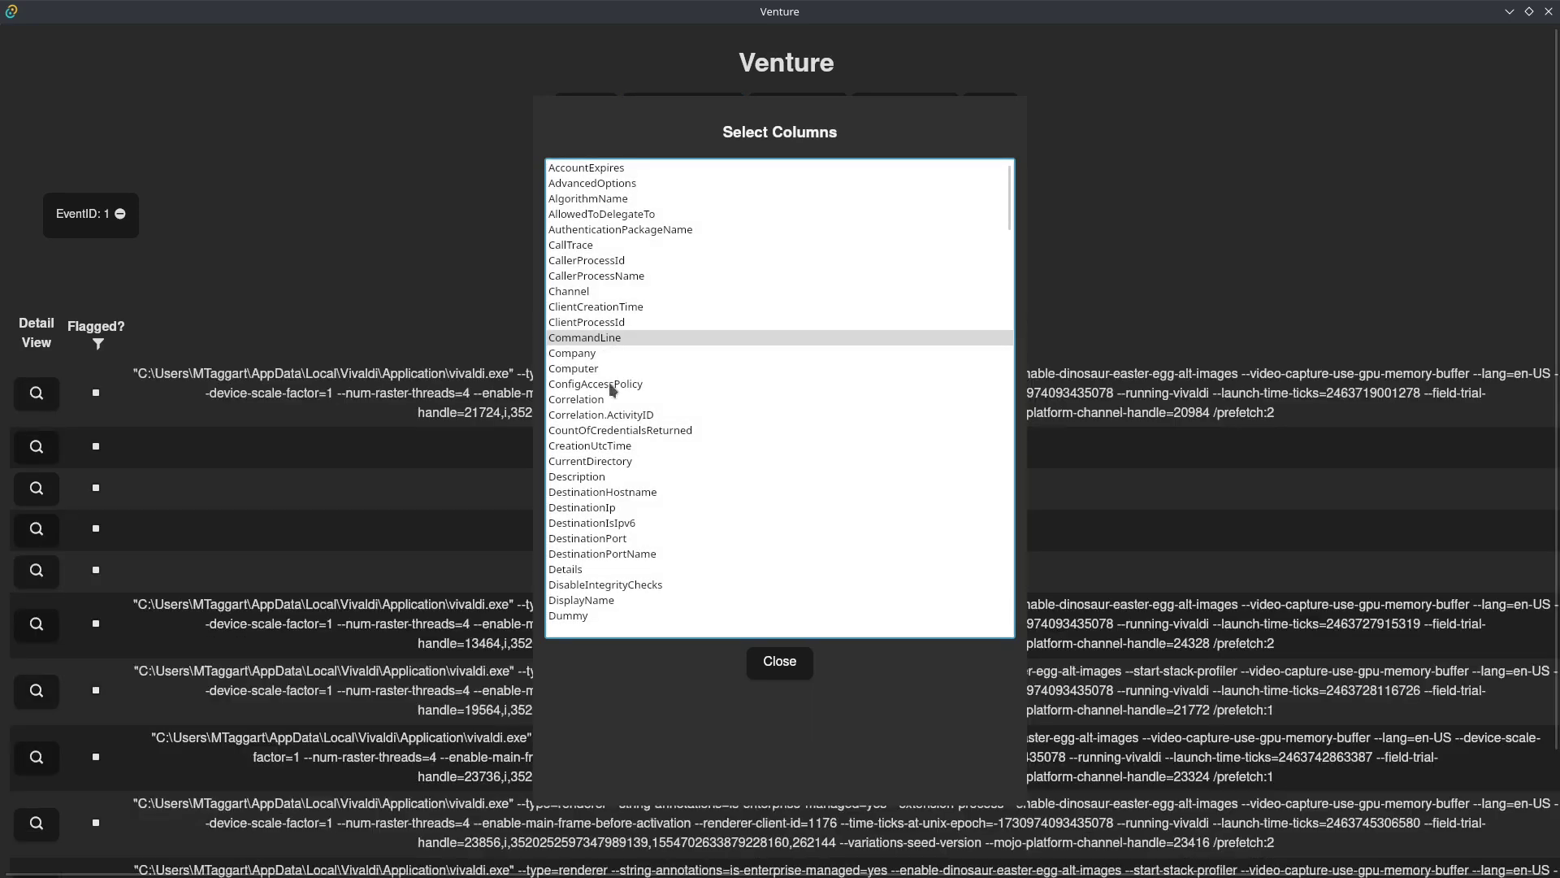
scroll(612, 398, down, 5)
scroll(612, 398, down, 12)
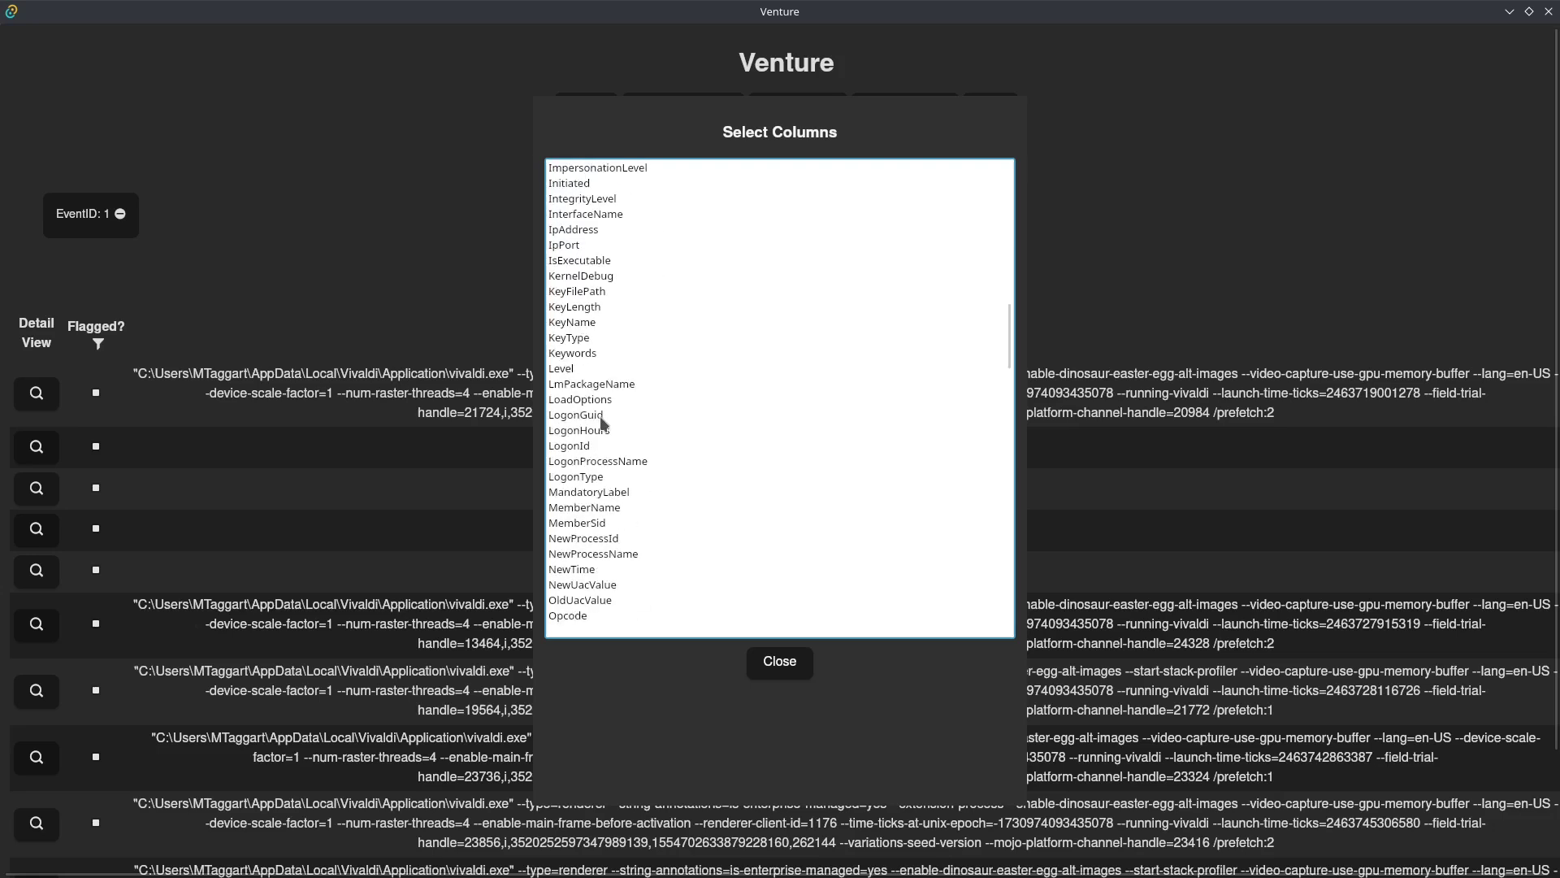
click(578, 508)
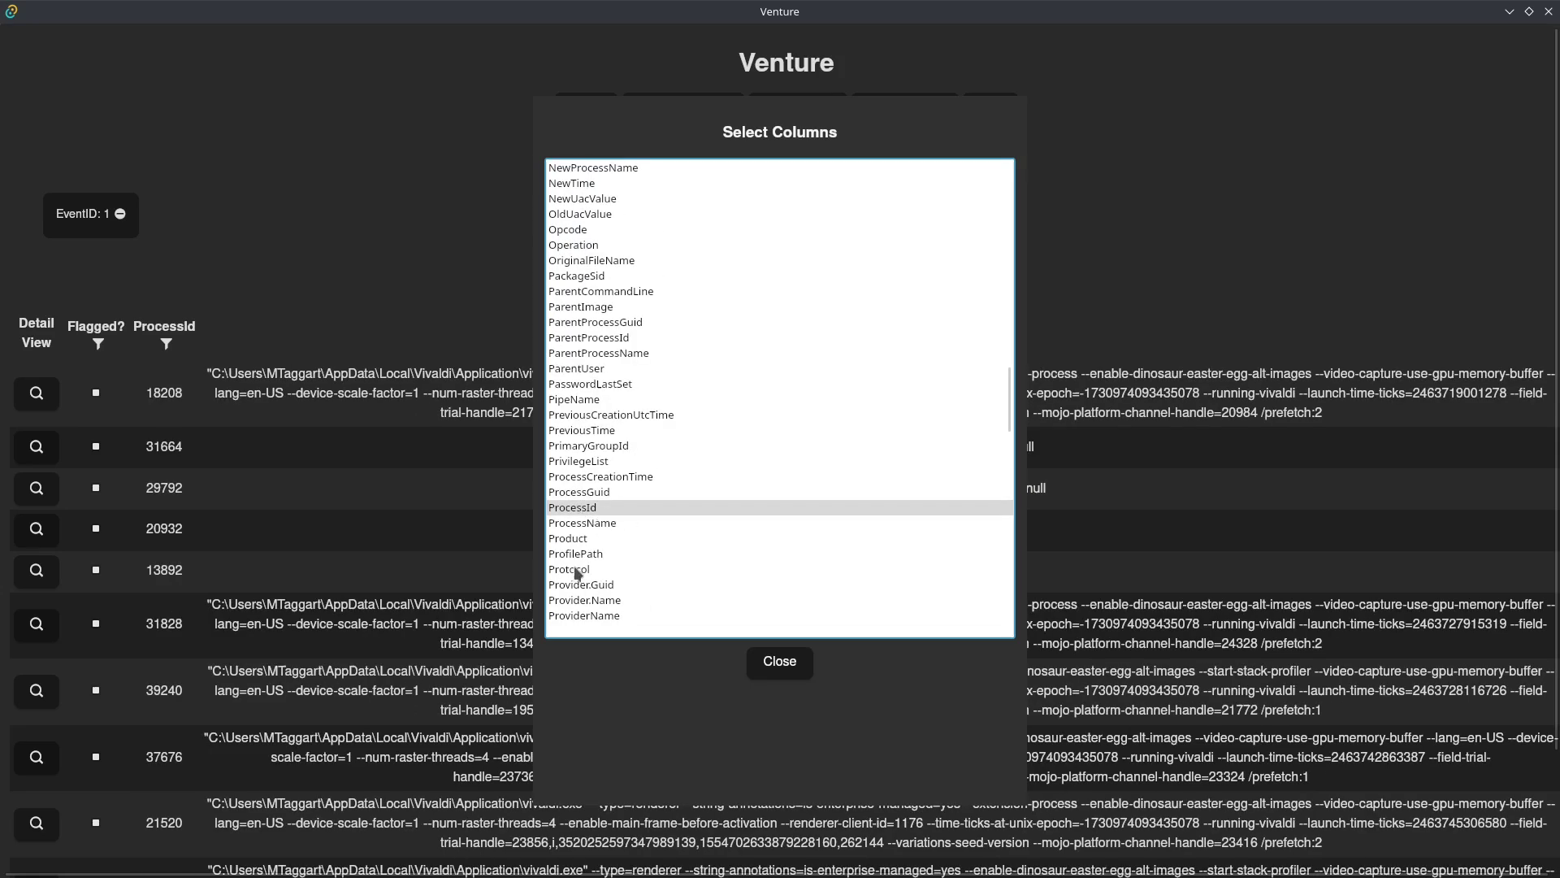
click(582, 340)
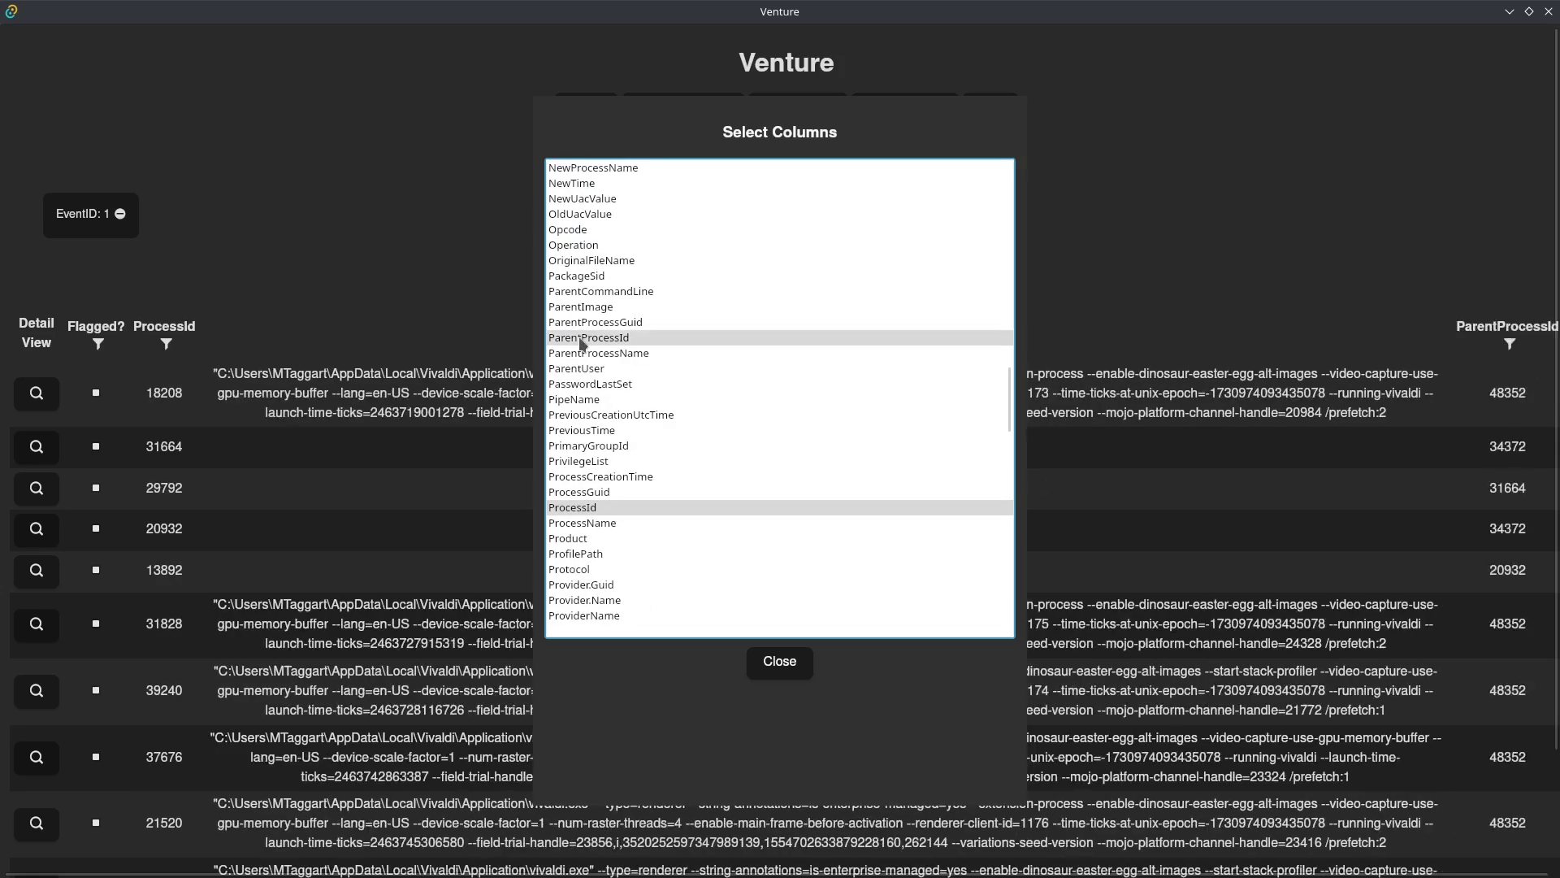
click(592, 292)
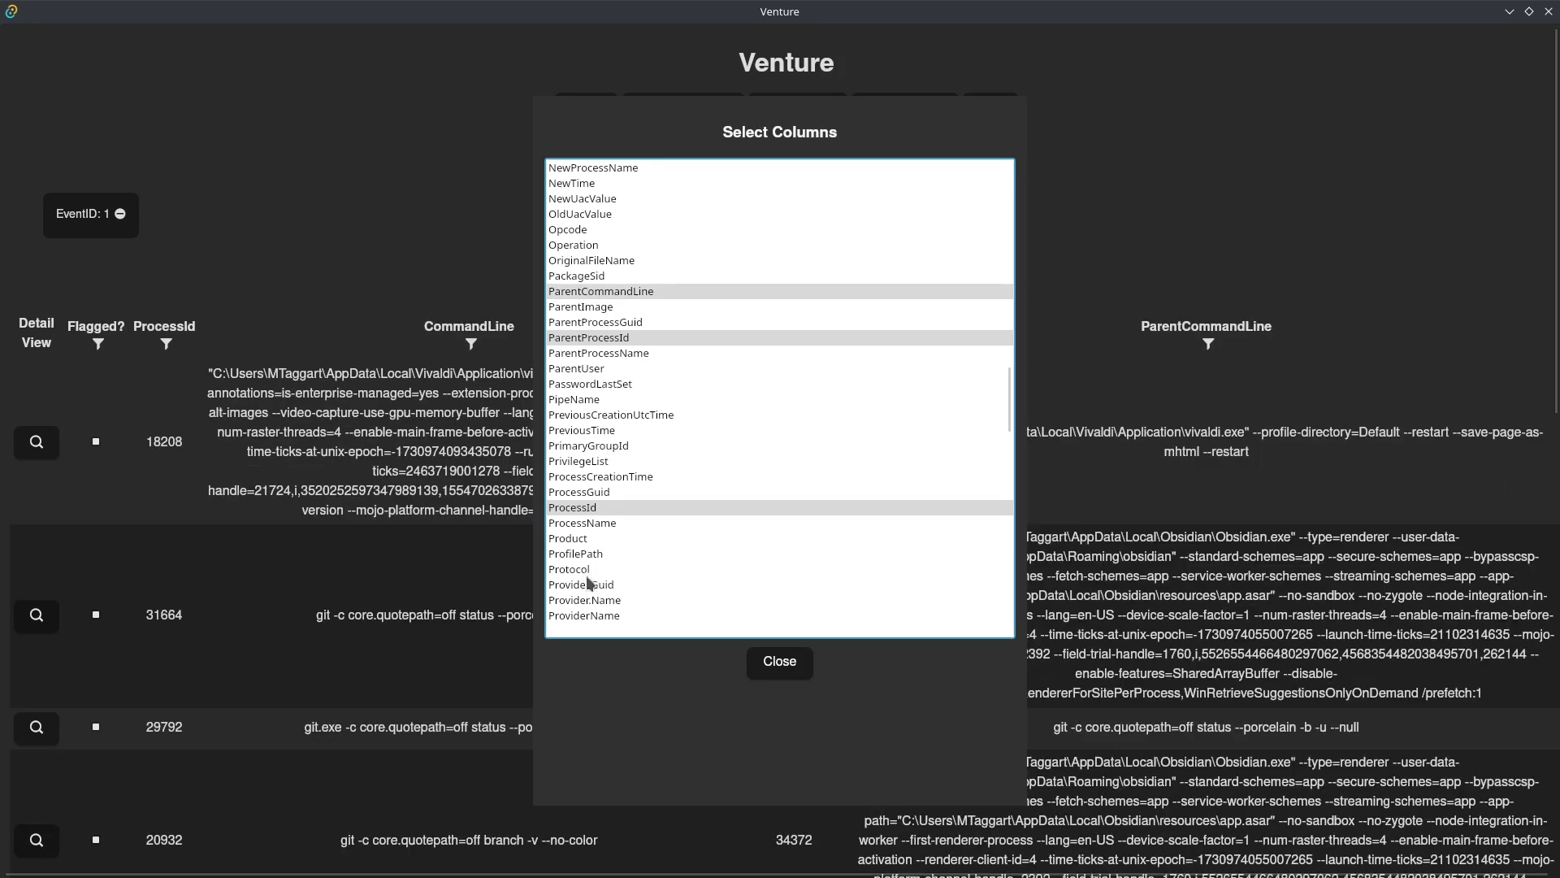
Add the SourceFile and TimeCreated.SystemTime columns and close column selection
scroll(590, 615, down, 6)
scroll(585, 607, down, 3)
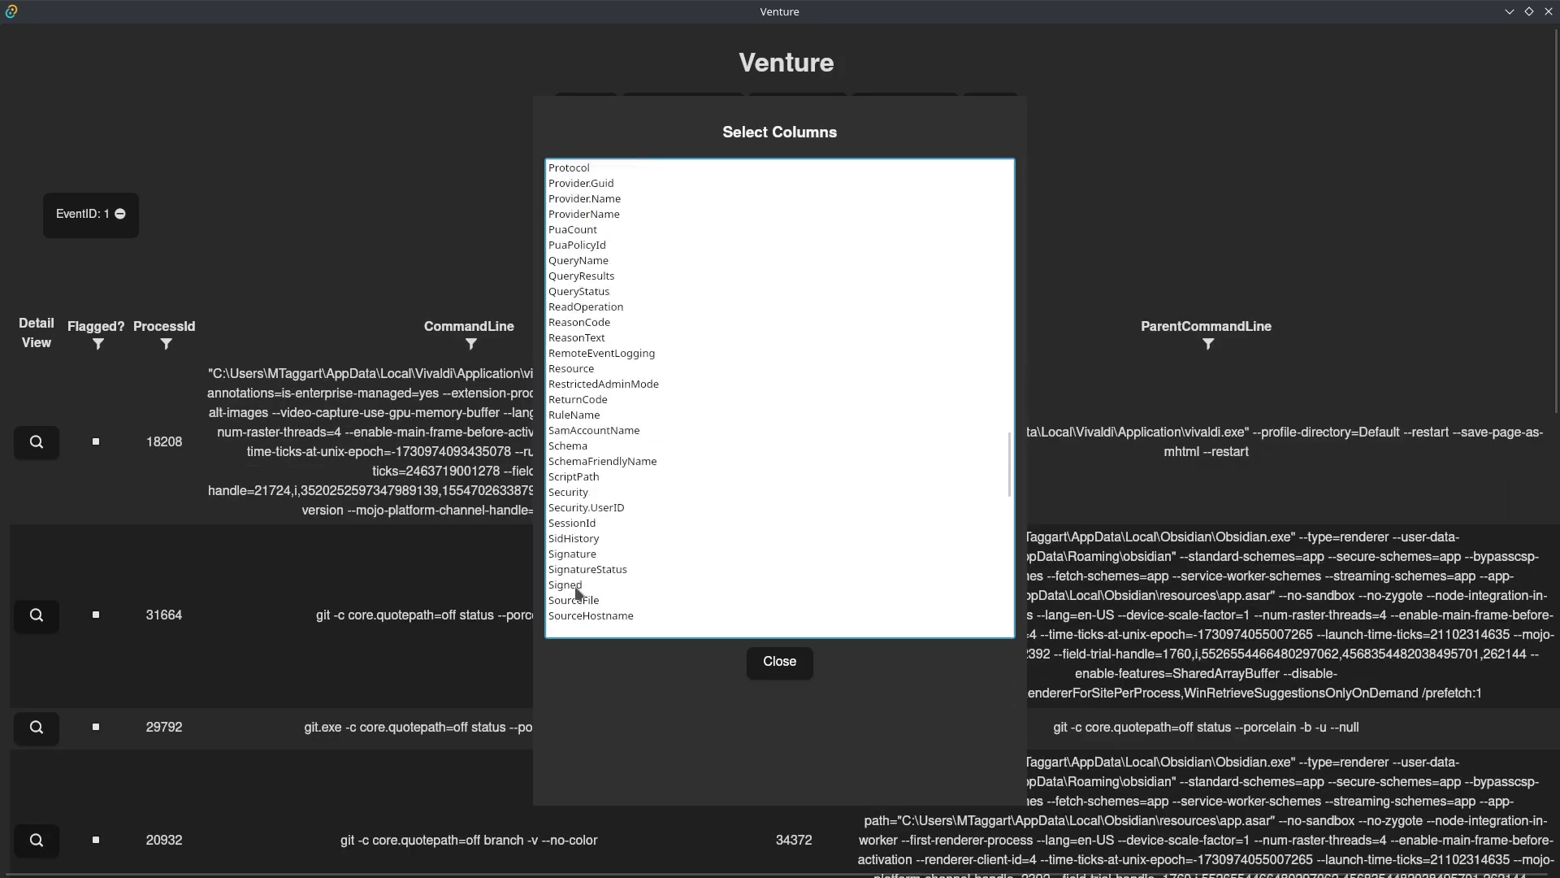
click(578, 600)
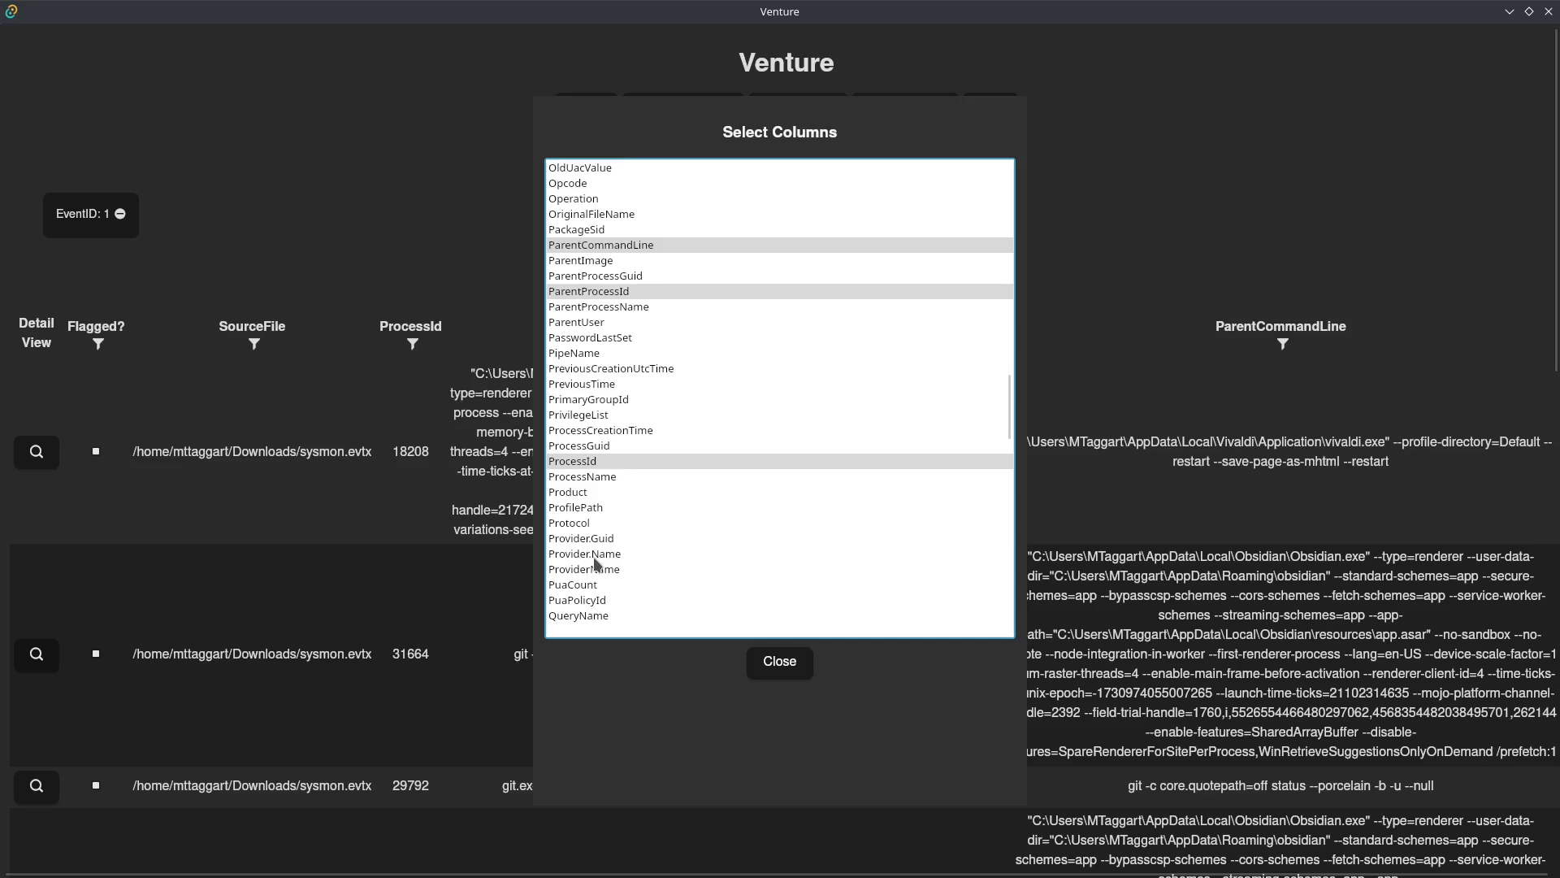
scroll(595, 565, up, 1)
scroll(593, 567, down, 15)
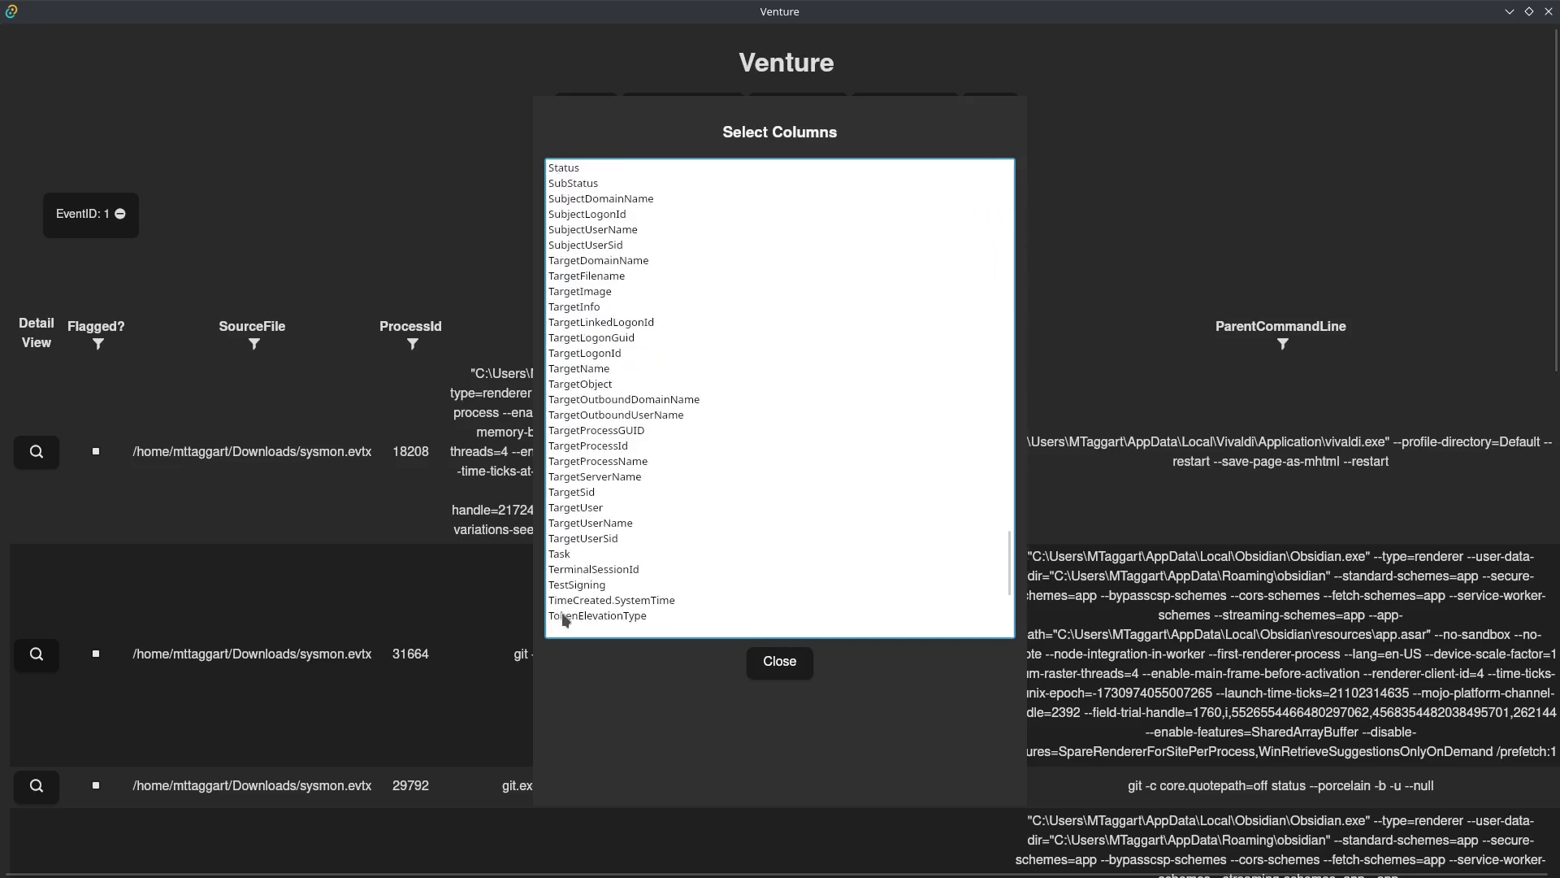
click(591, 601)
click(780, 662)
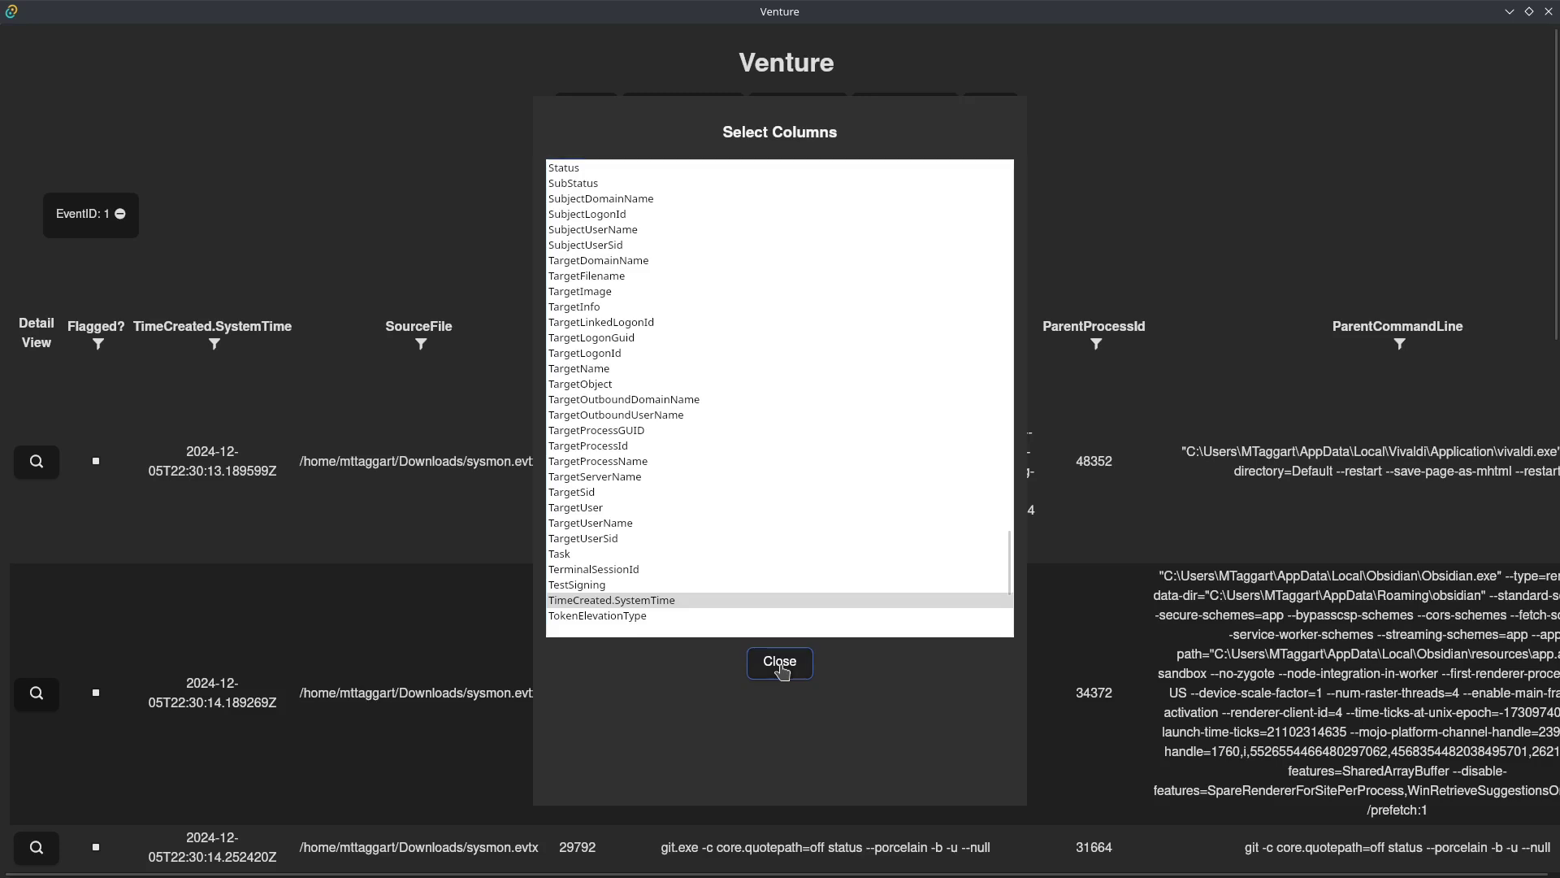
scroll(947, 508, right, 2)
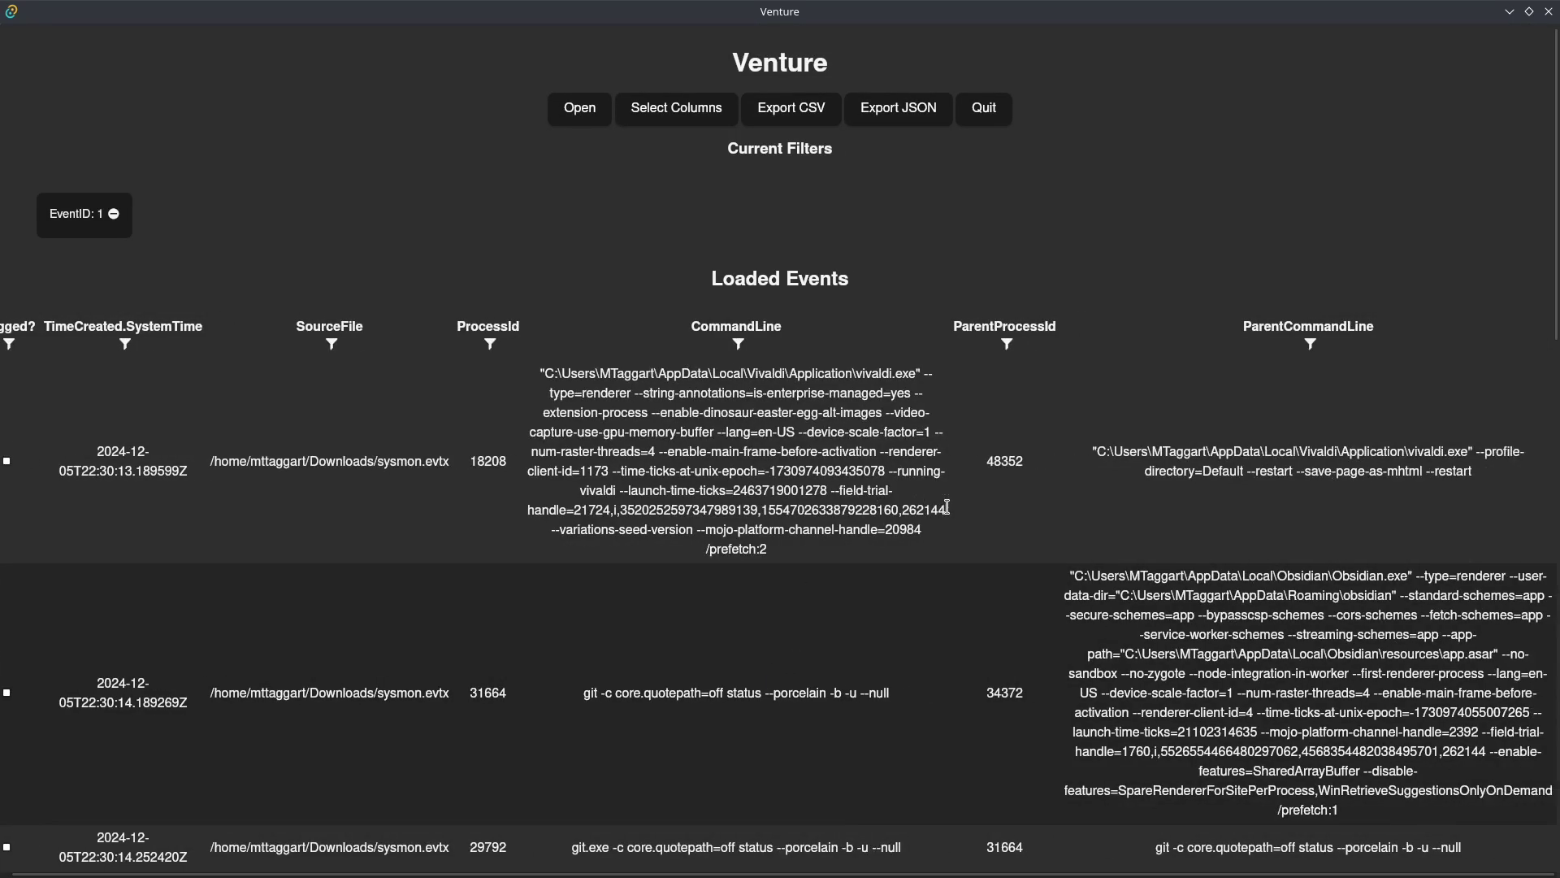
scroll(949, 514, left, 2)
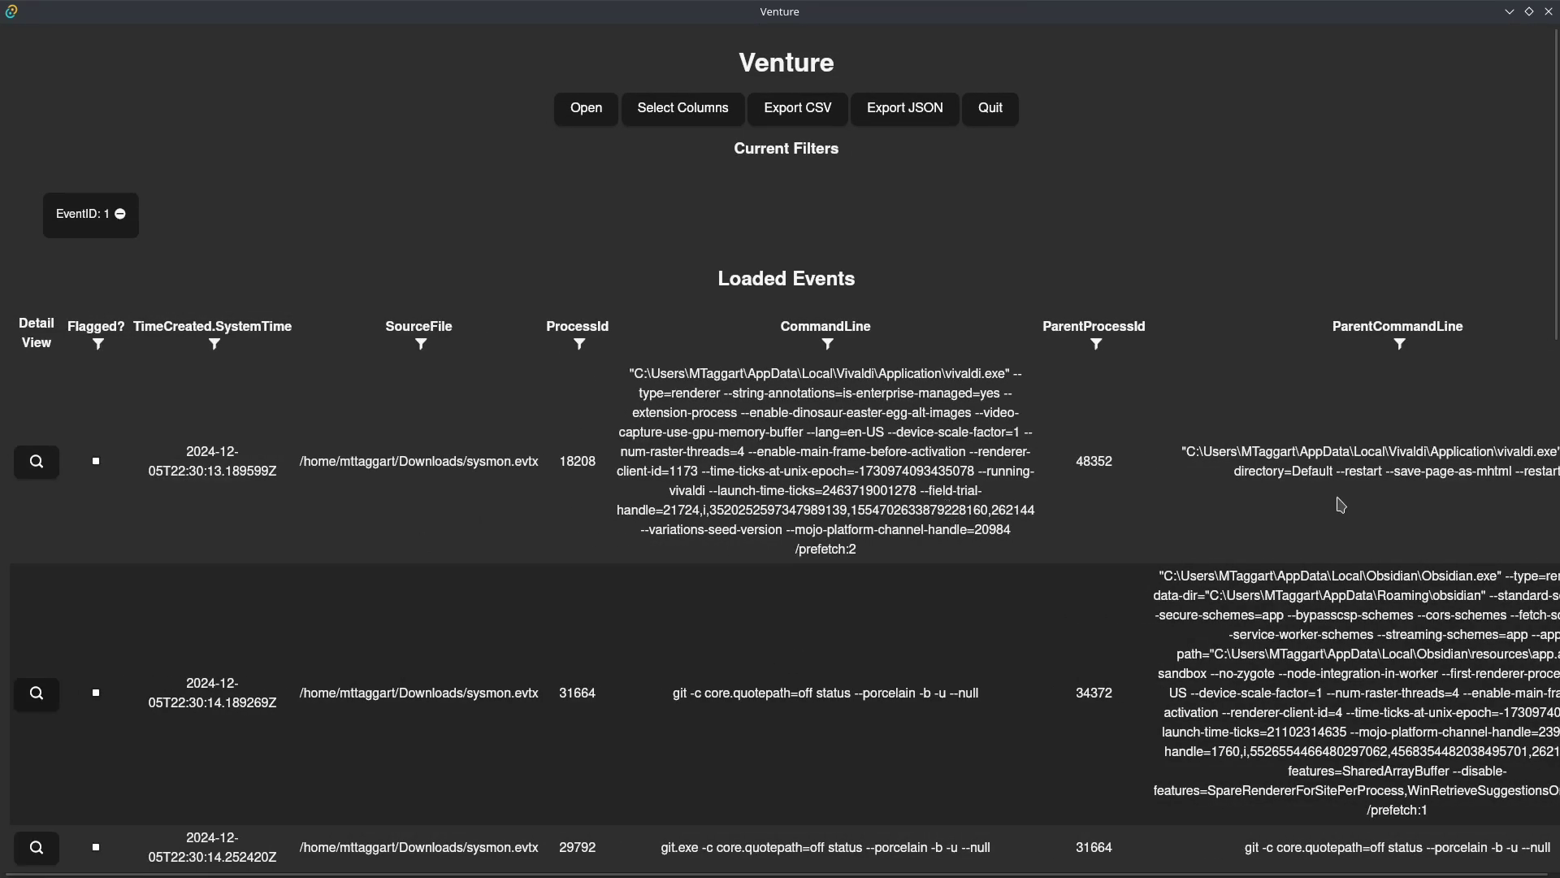
scroll(1341, 499, right, 2)
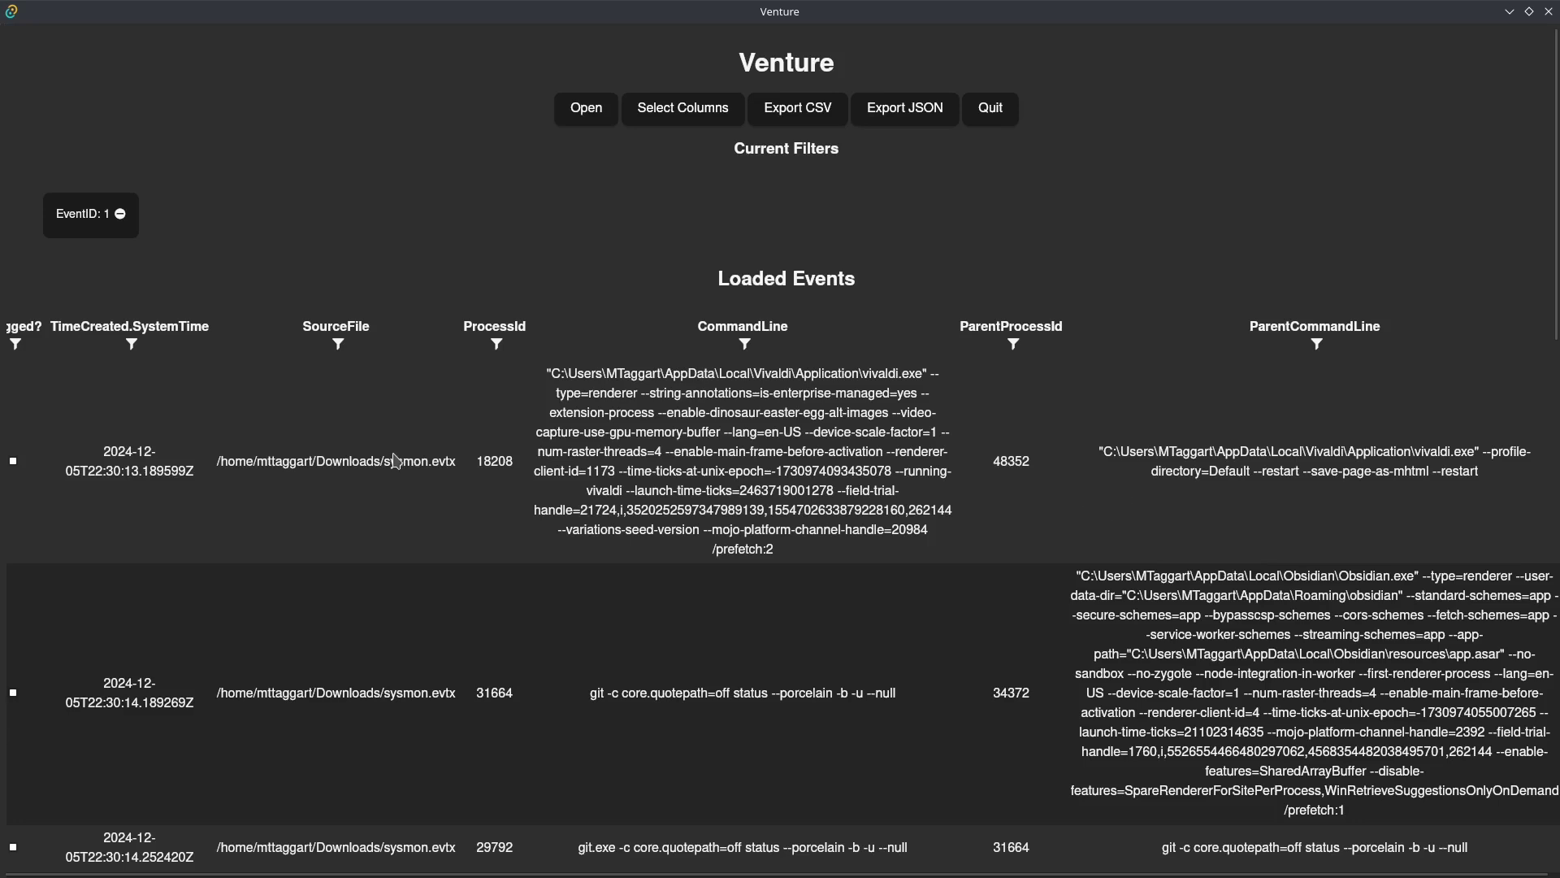
scroll(394, 461, left, 2)
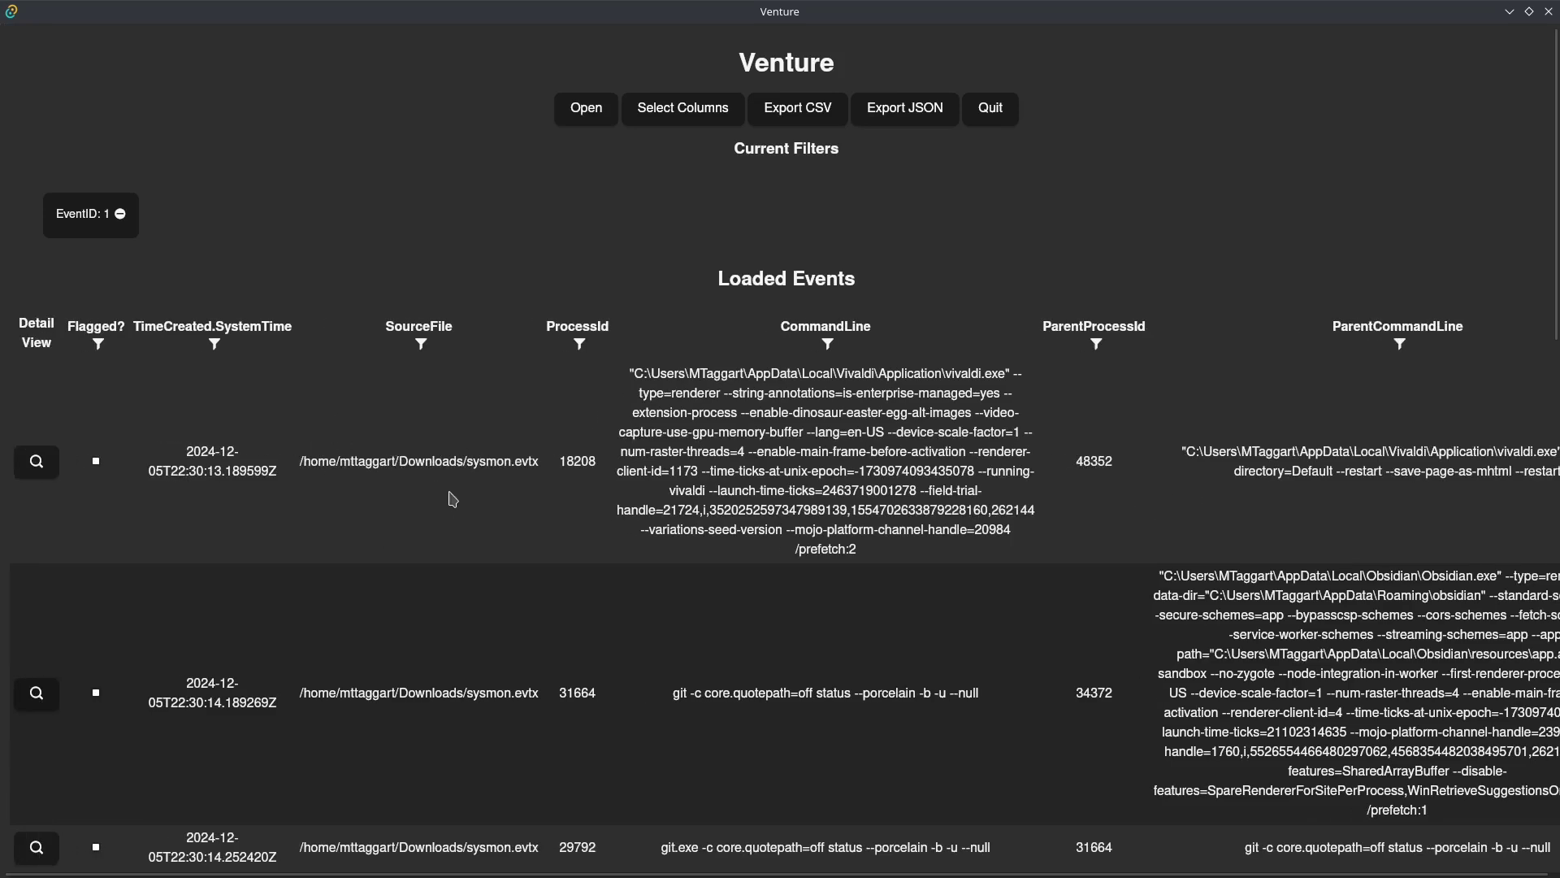
scroll(443, 575, down, 1)
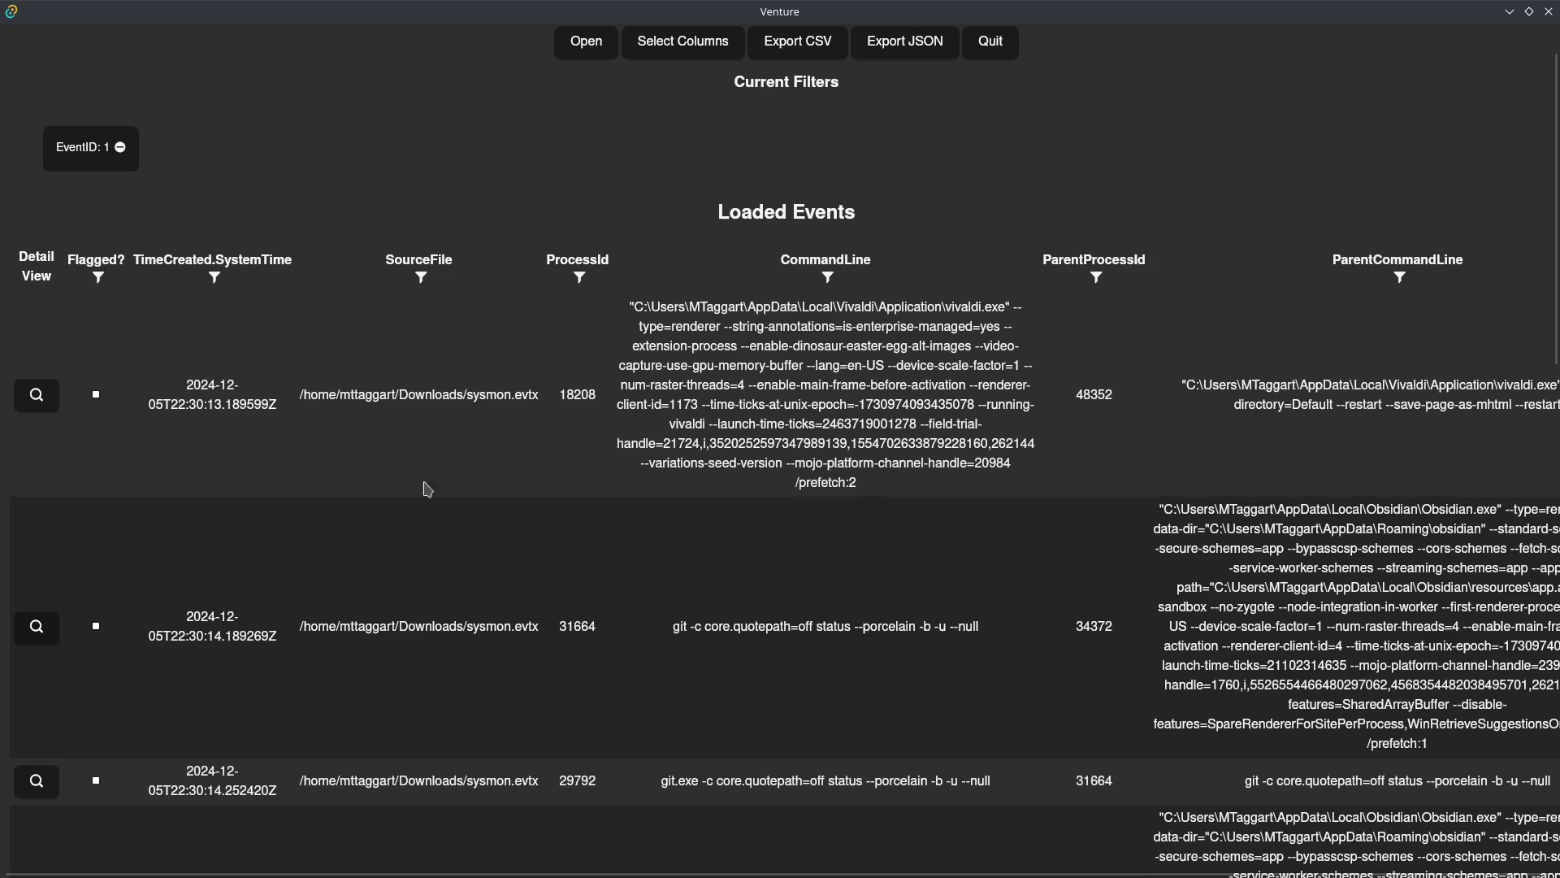
scroll(801, 479, down, 3)
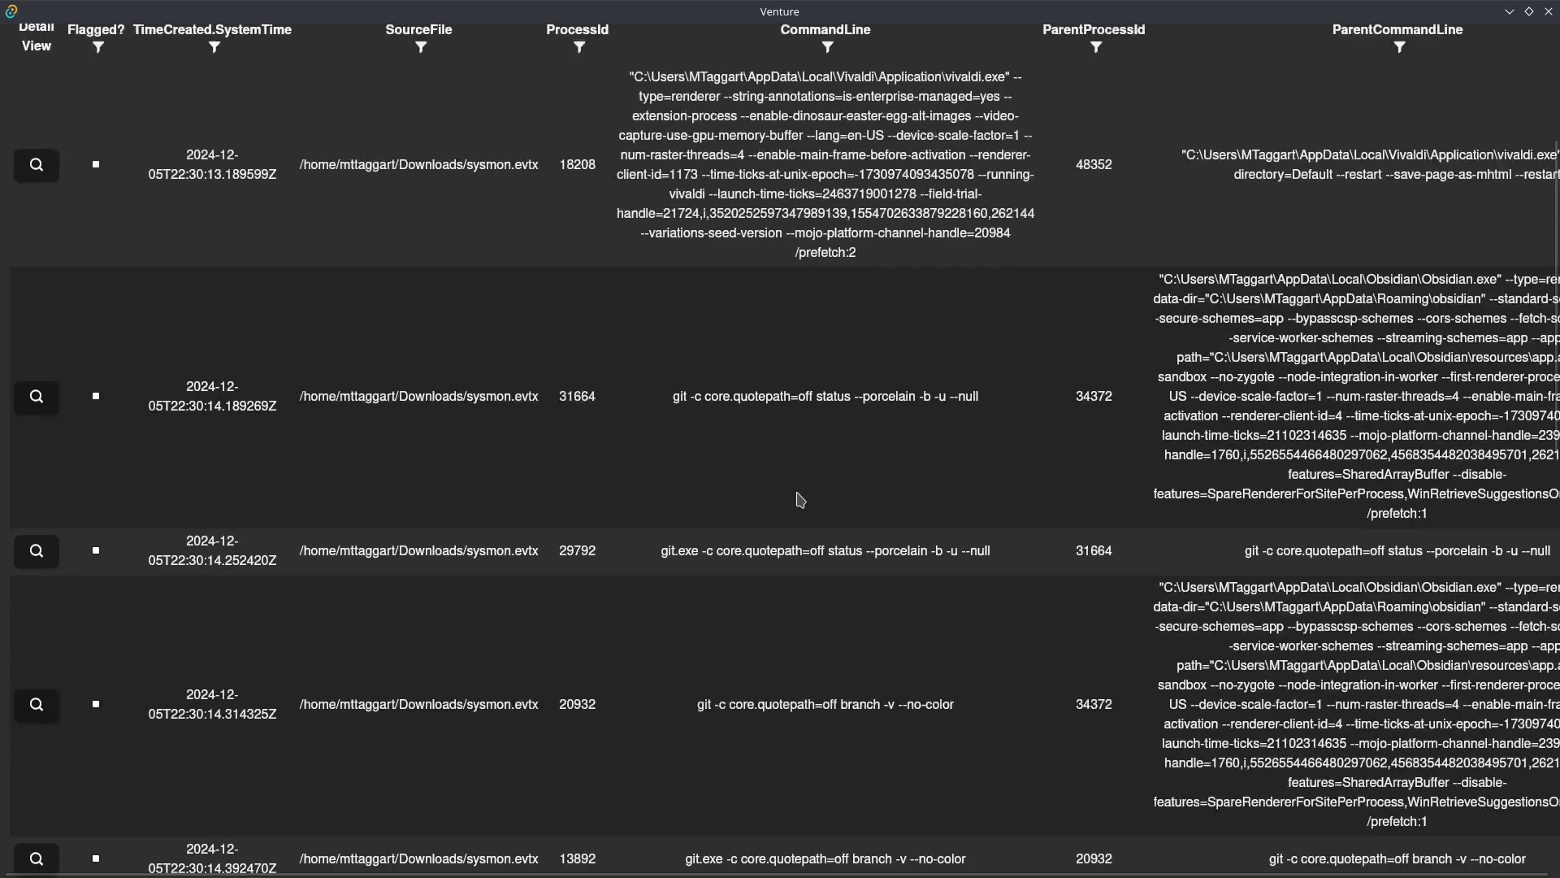
scroll(801, 500, down, 5)
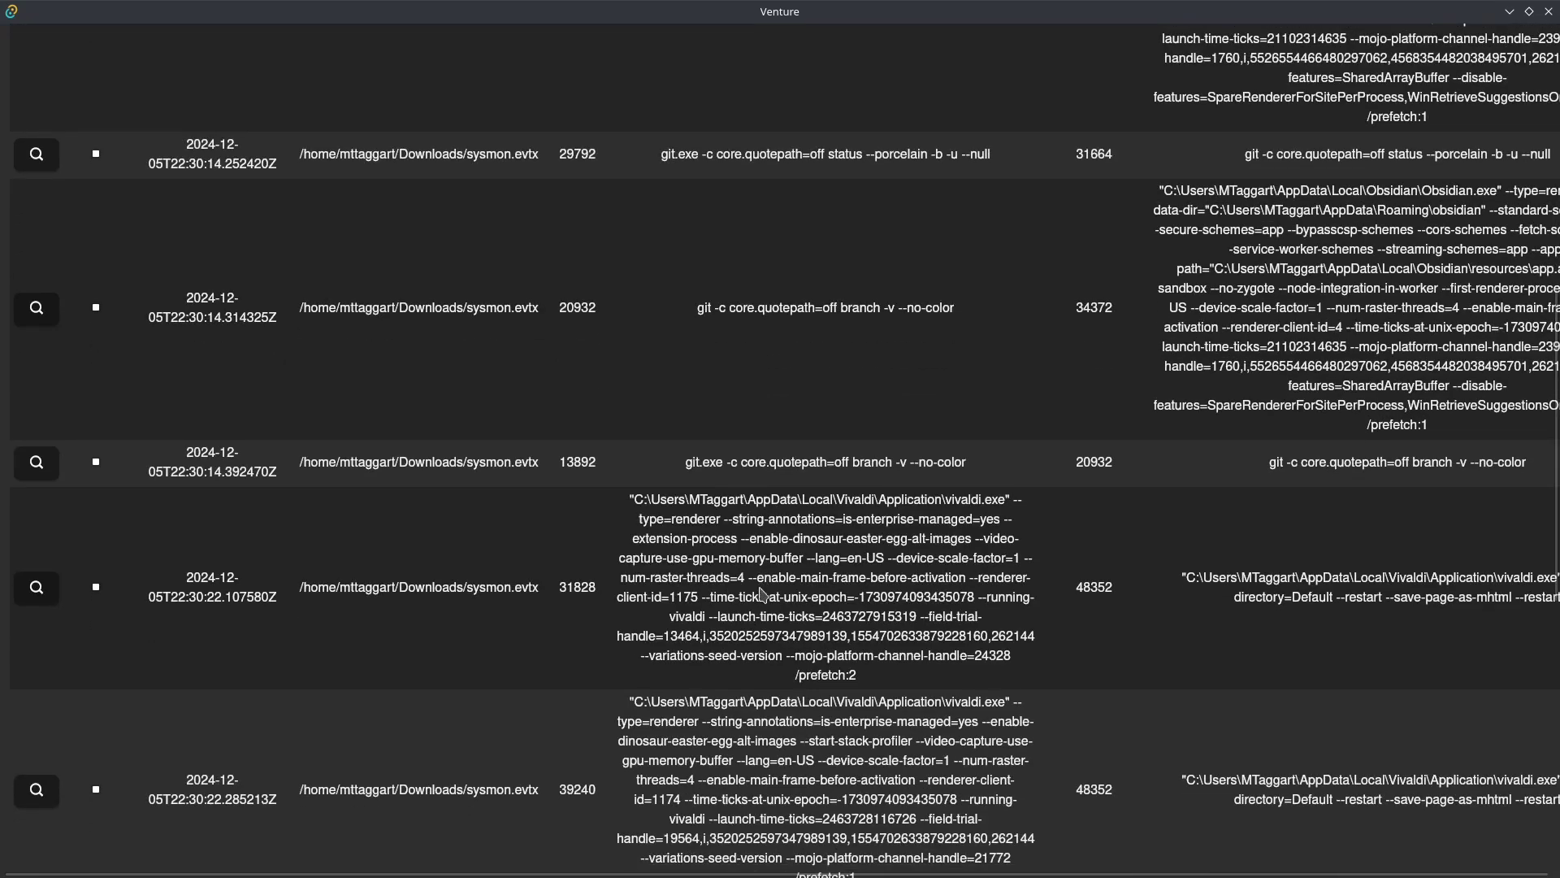
scroll(747, 601, up, 4)
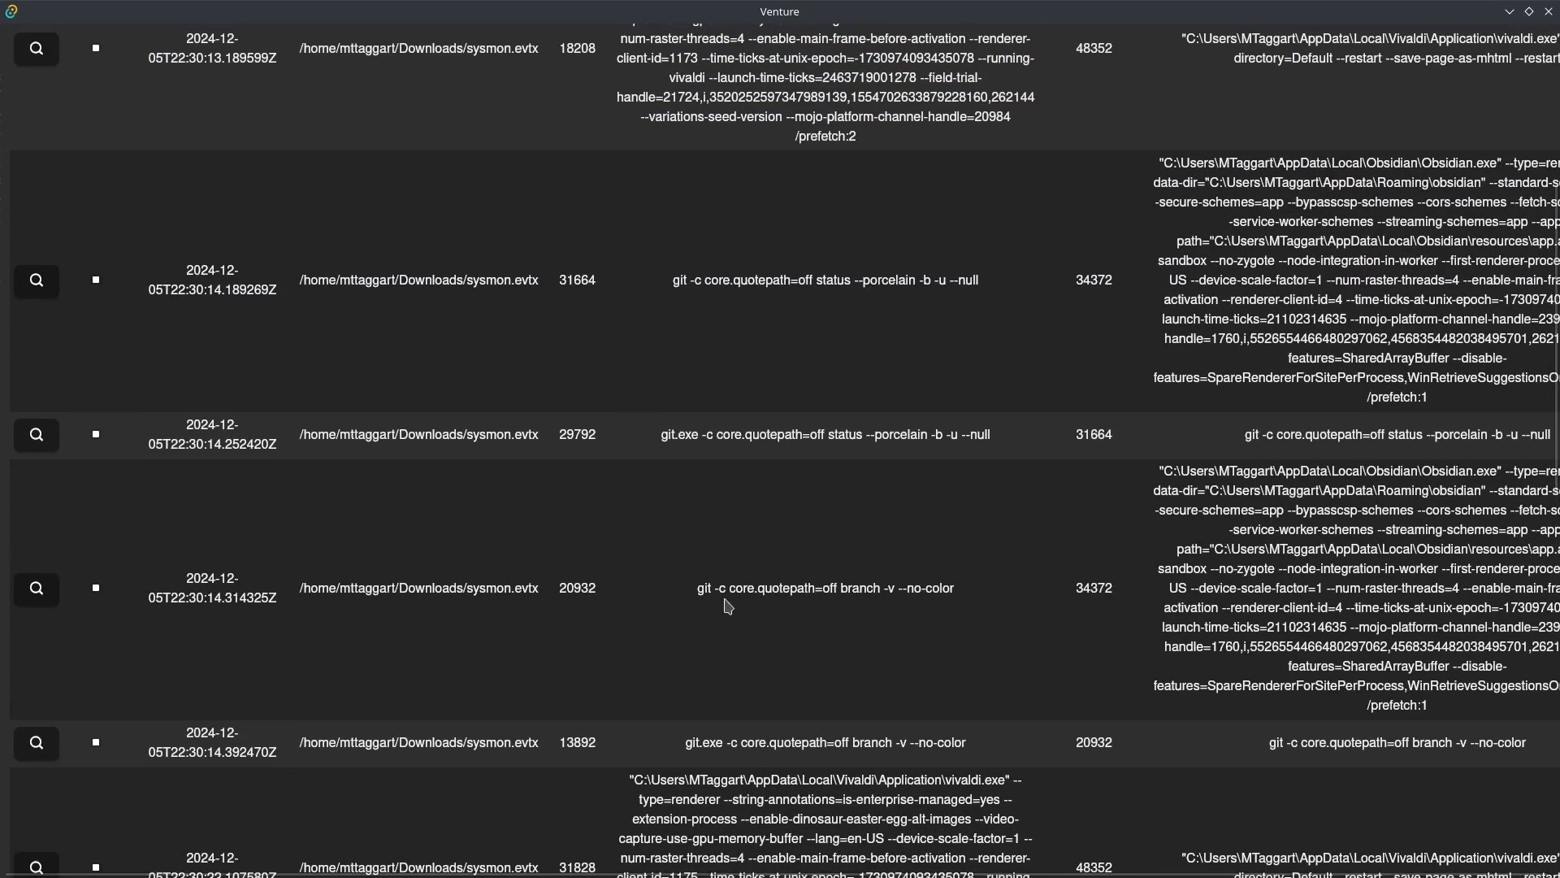
scroll(738, 595, up, 4)
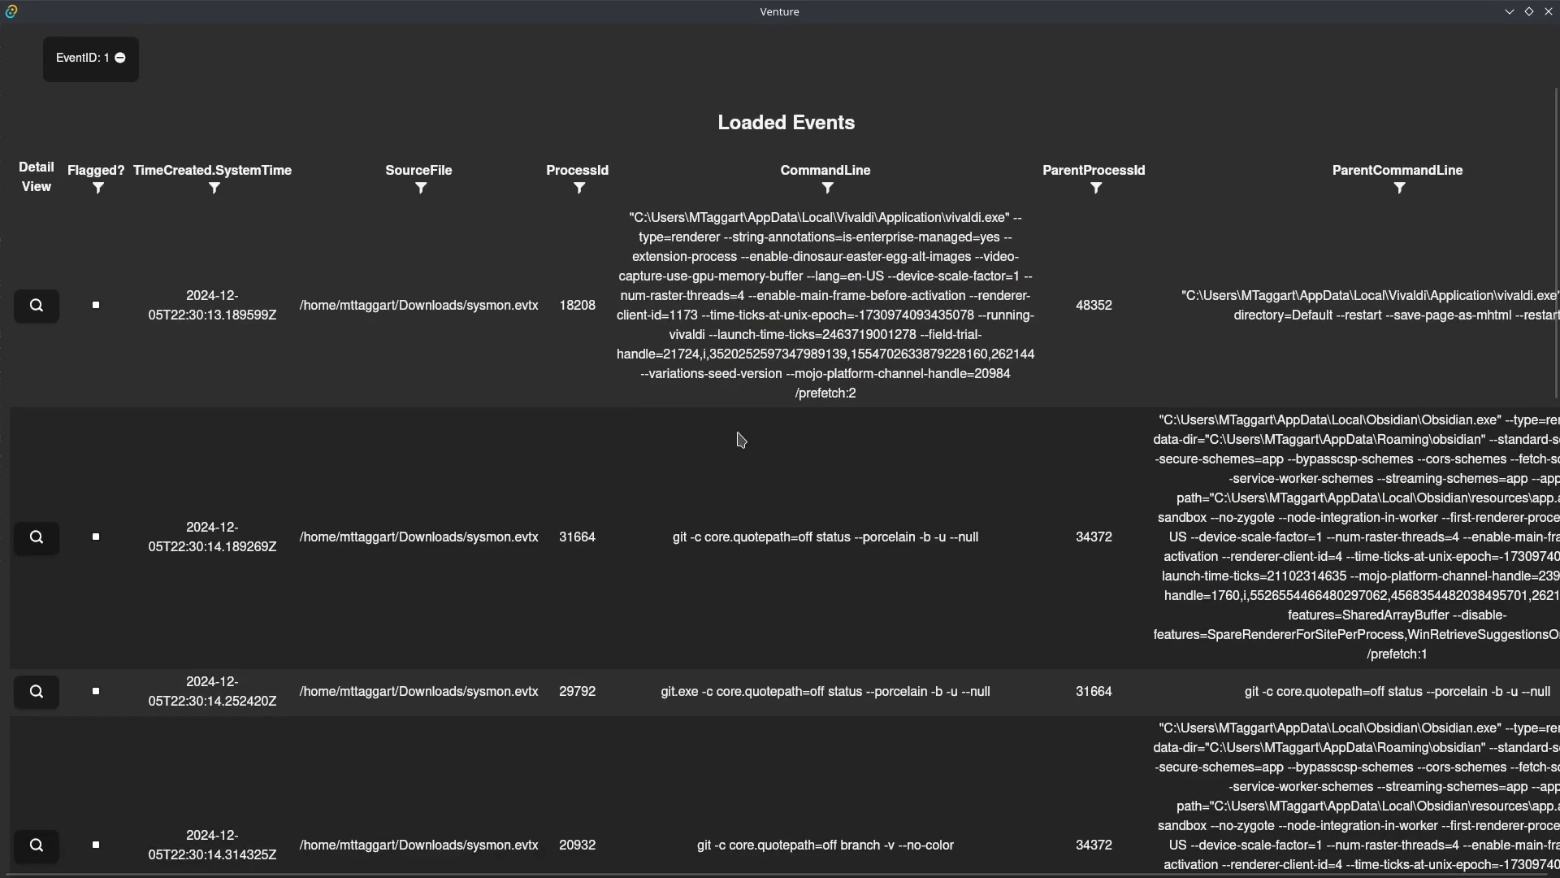
Add a CommandLine filter matching 'git' and review the resulting events
click(827, 189)
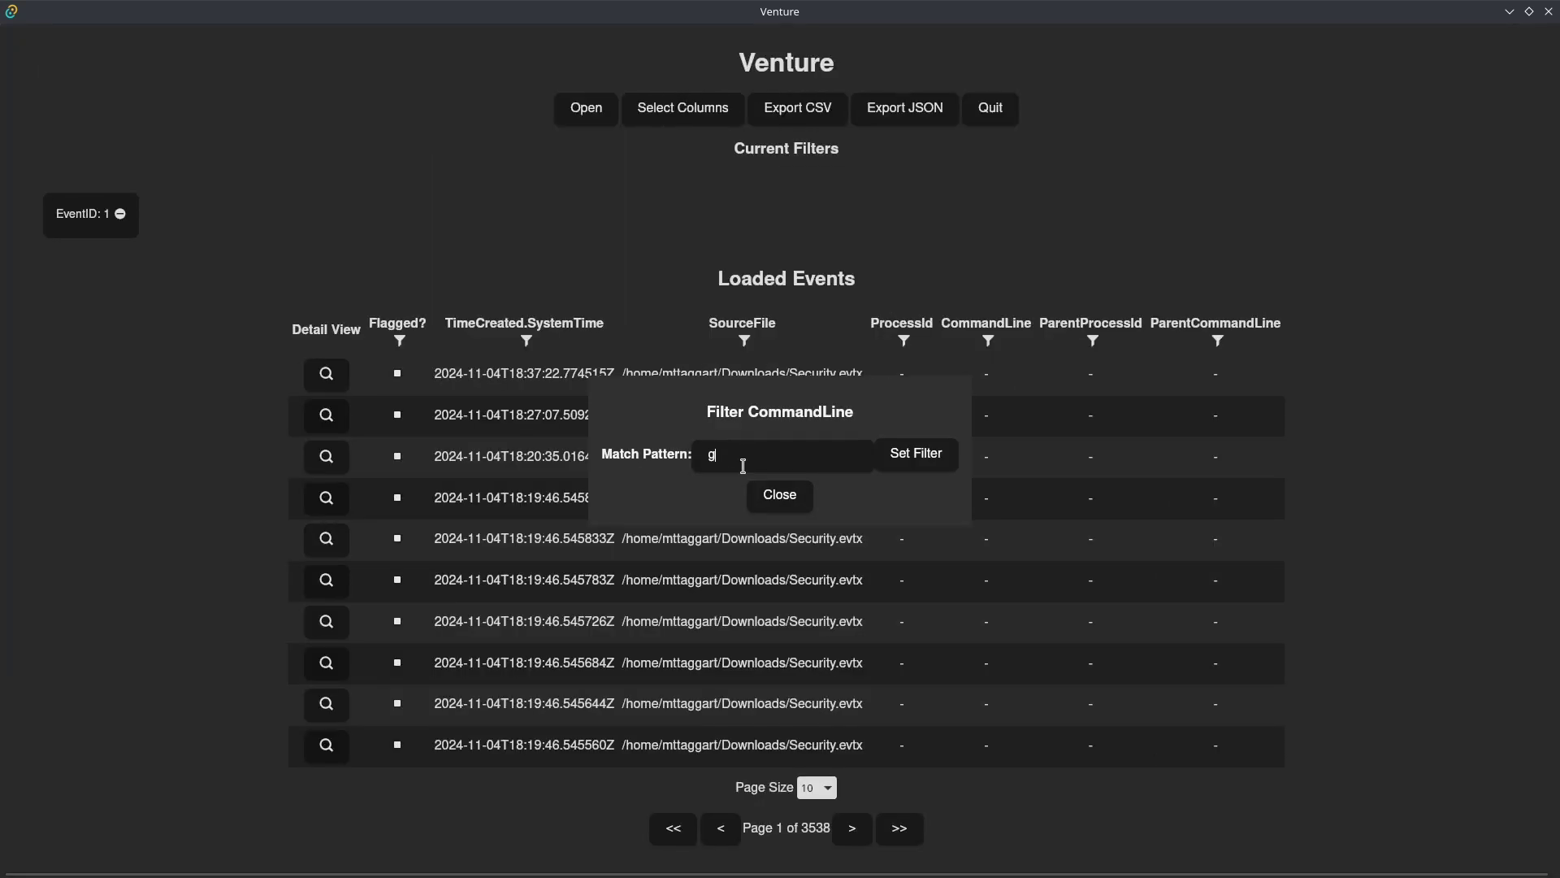
click(918, 455)
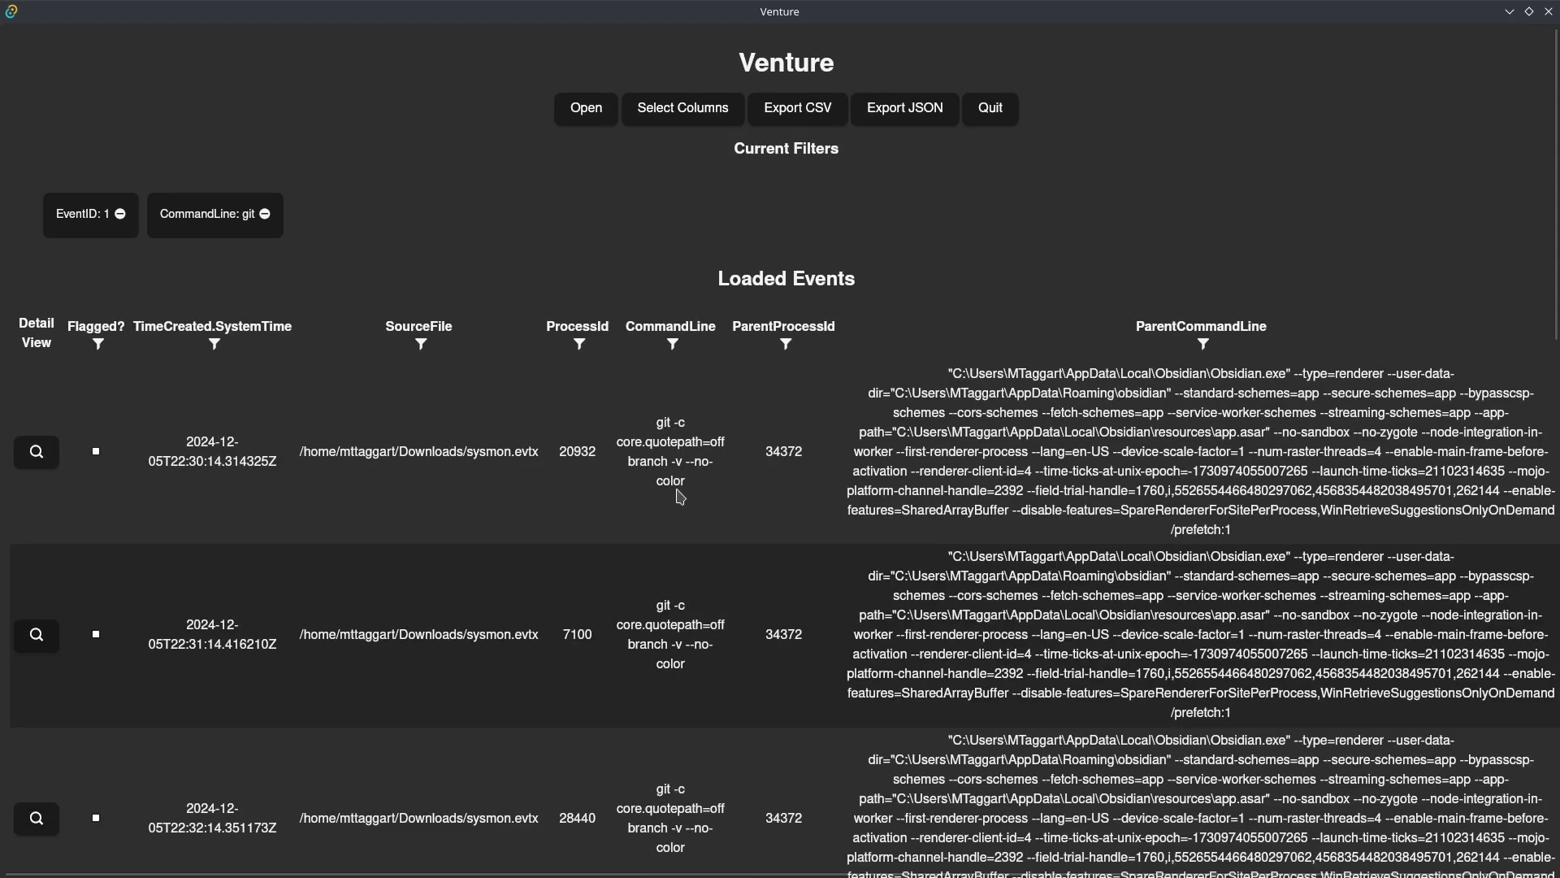
scroll(679, 497, down, 15)
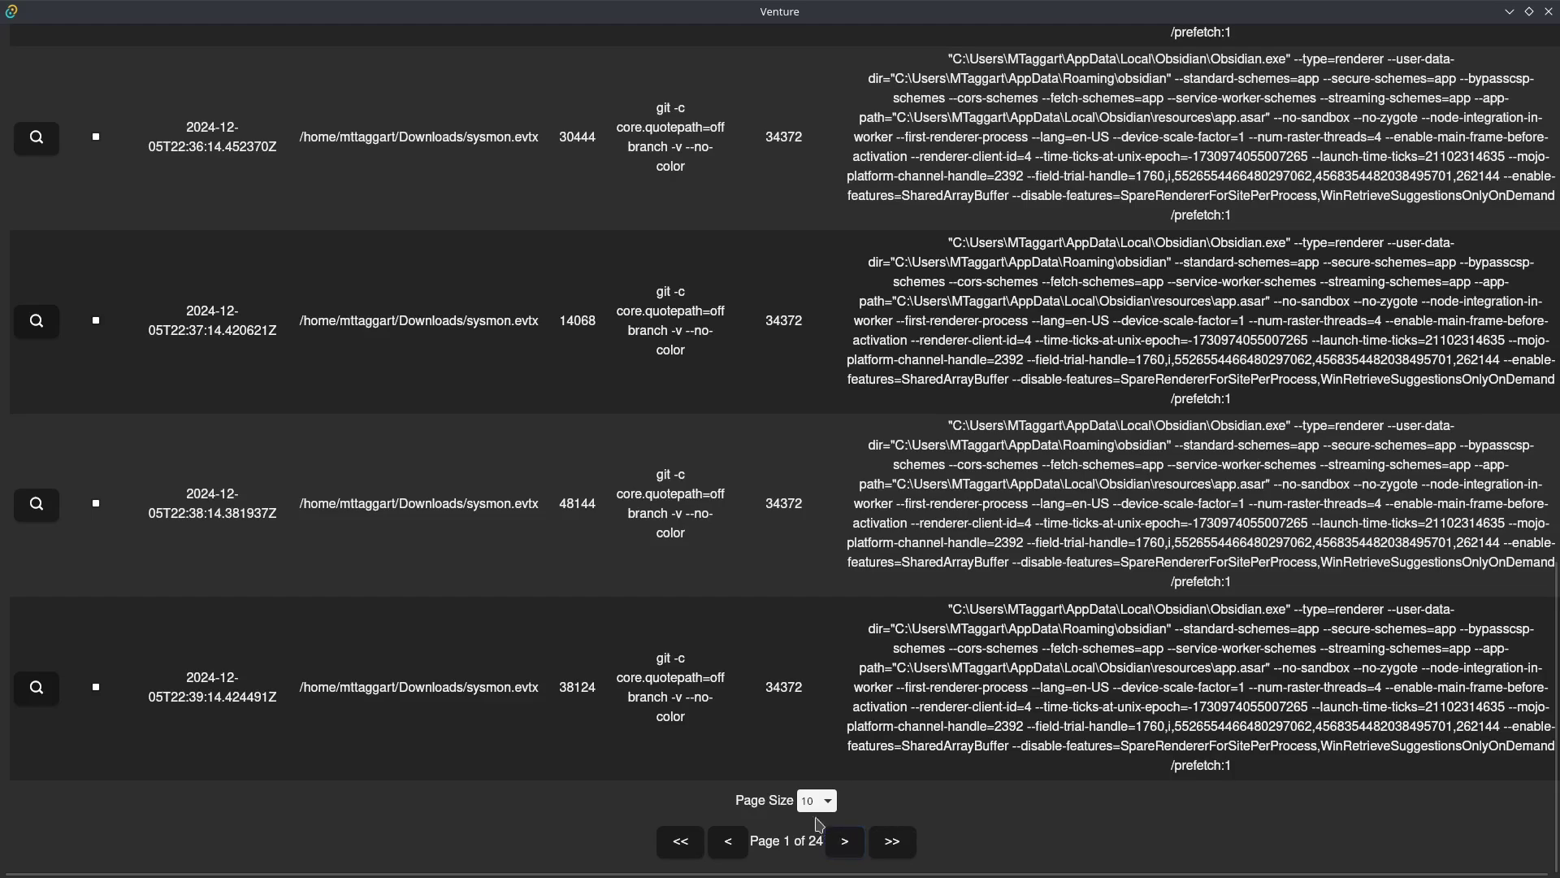
scroll(620, 541, up, 15)
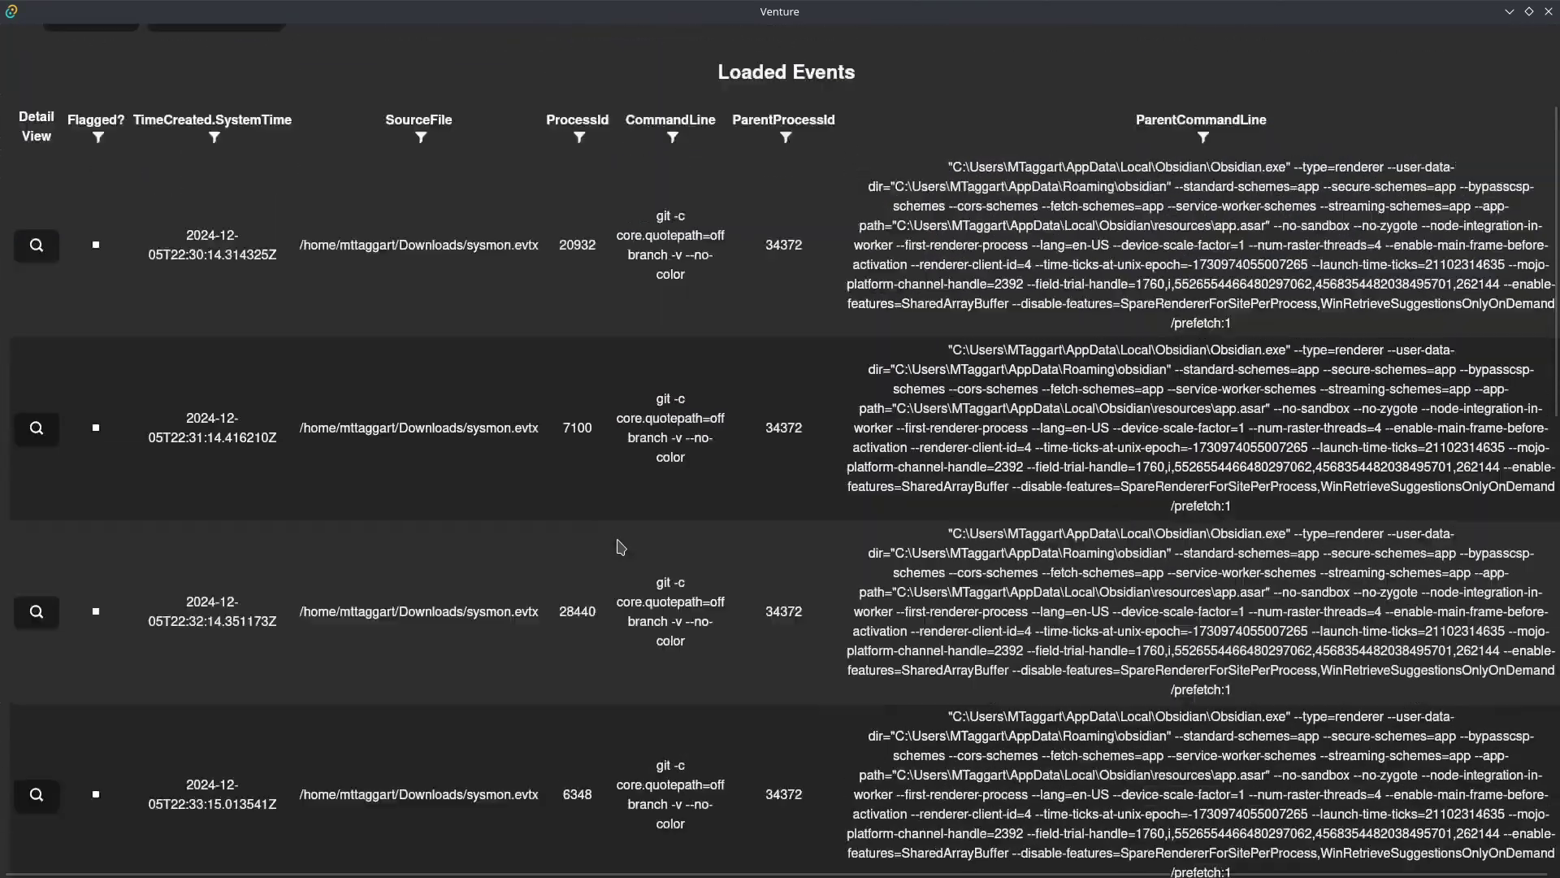
scroll(796, 549, up, 2)
scroll(726, 299, down, 1)
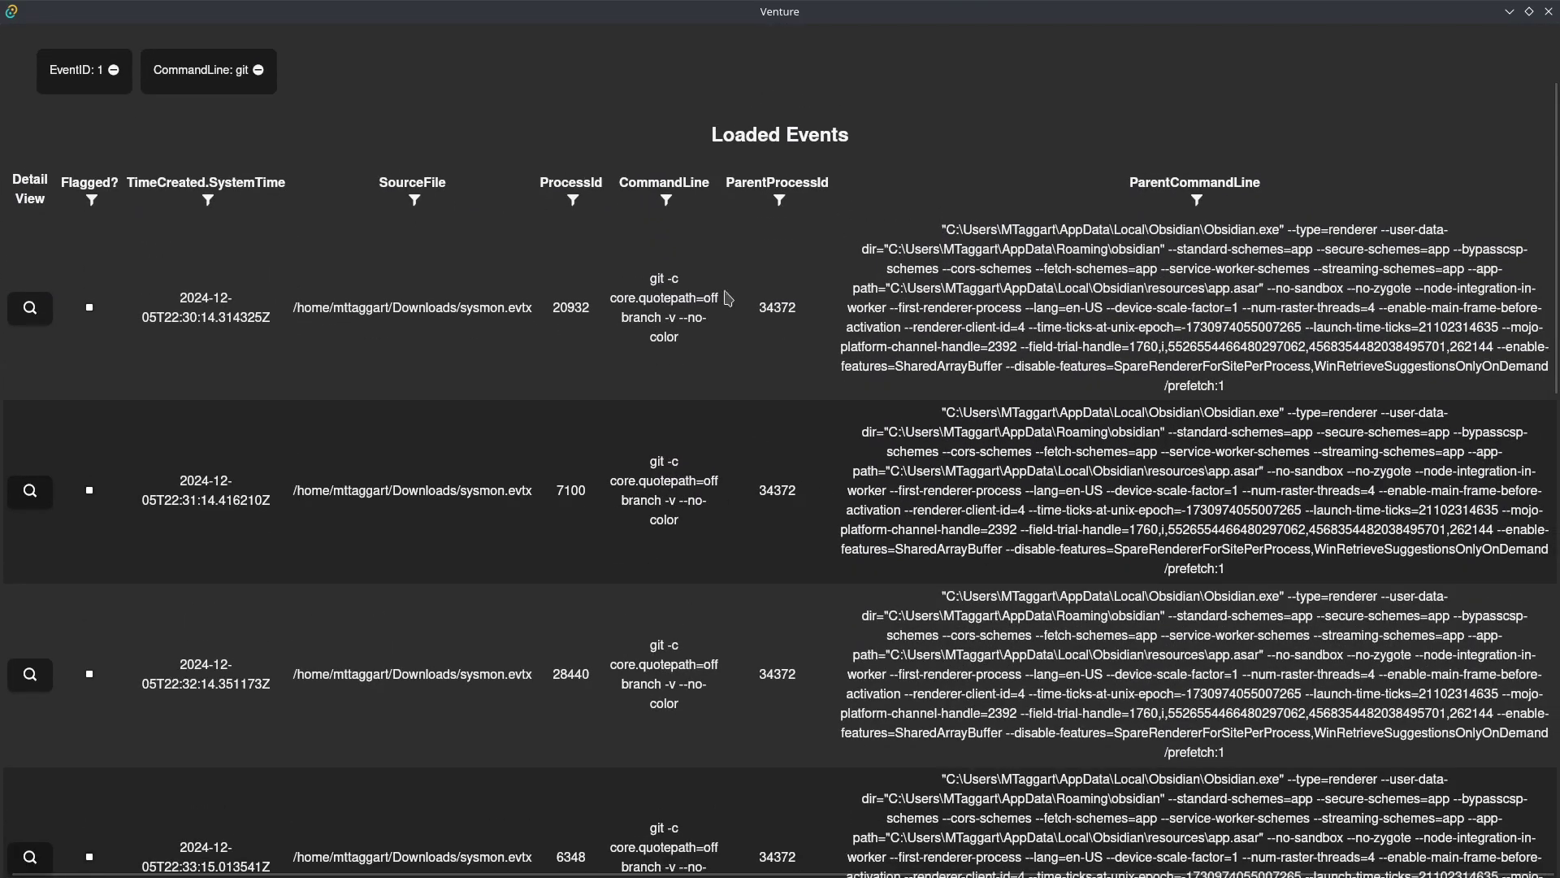
scroll(610, 437, down, 4)
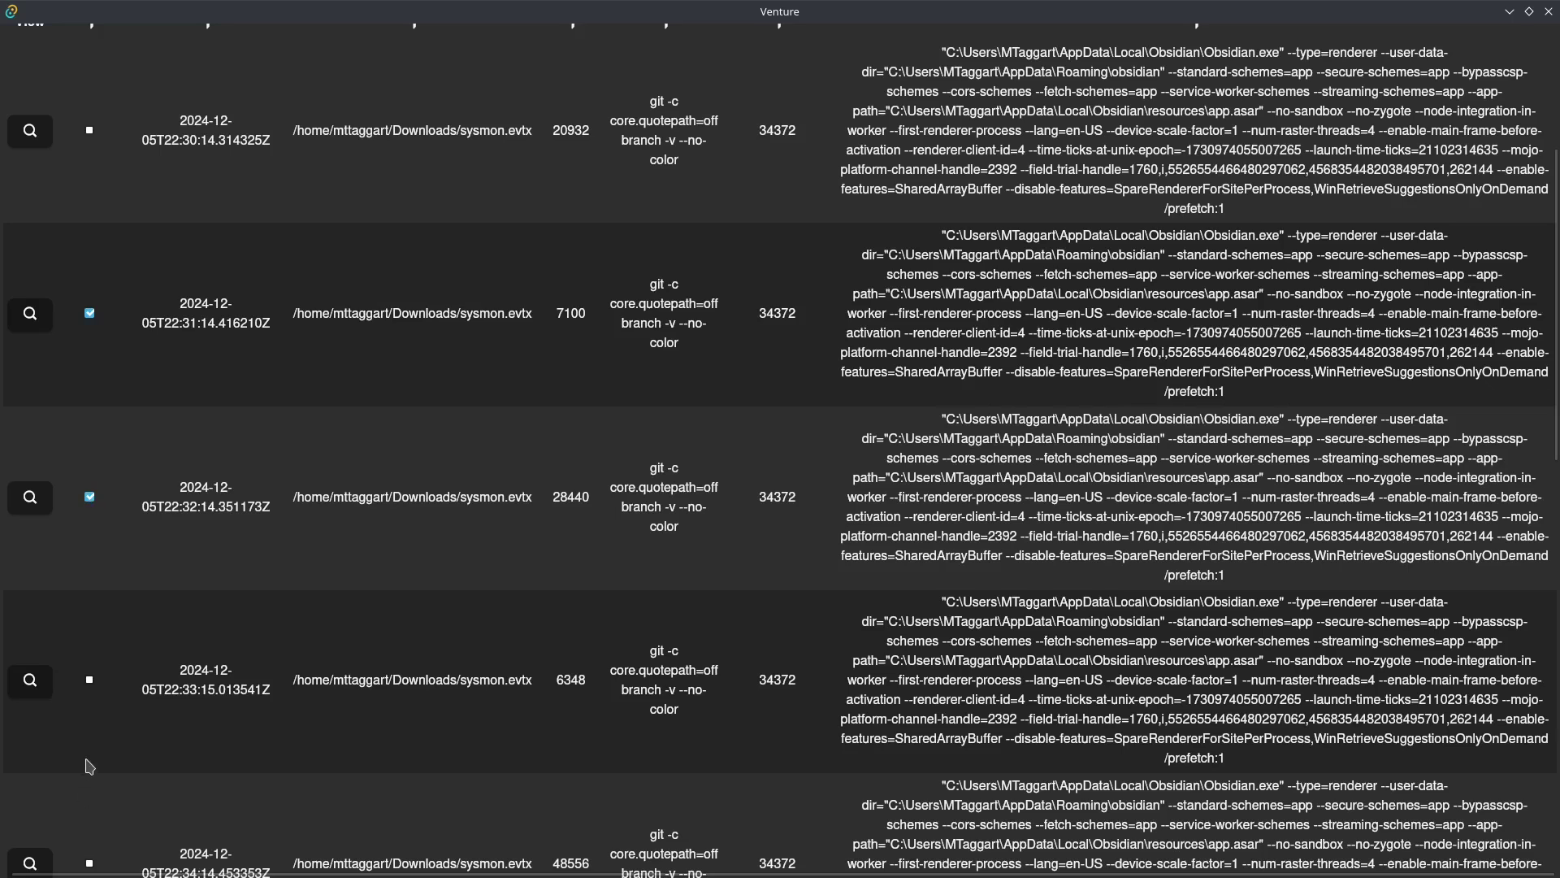
Flag the git branch event with ProcessId 6348
click(90, 688)
scroll(94, 721, down, 2)
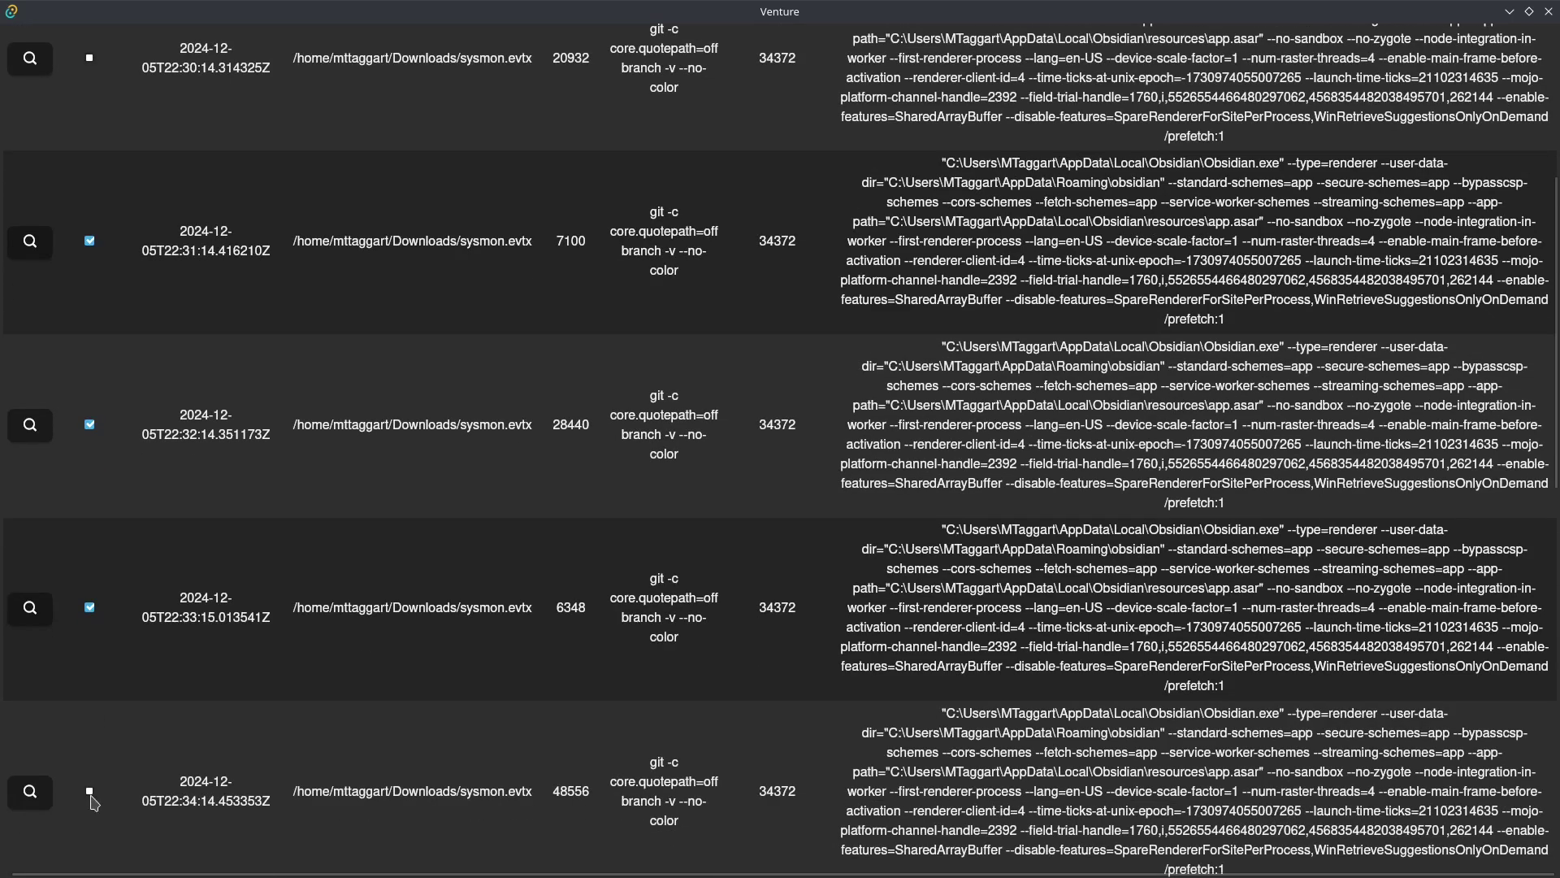
scroll(122, 813, up, 8)
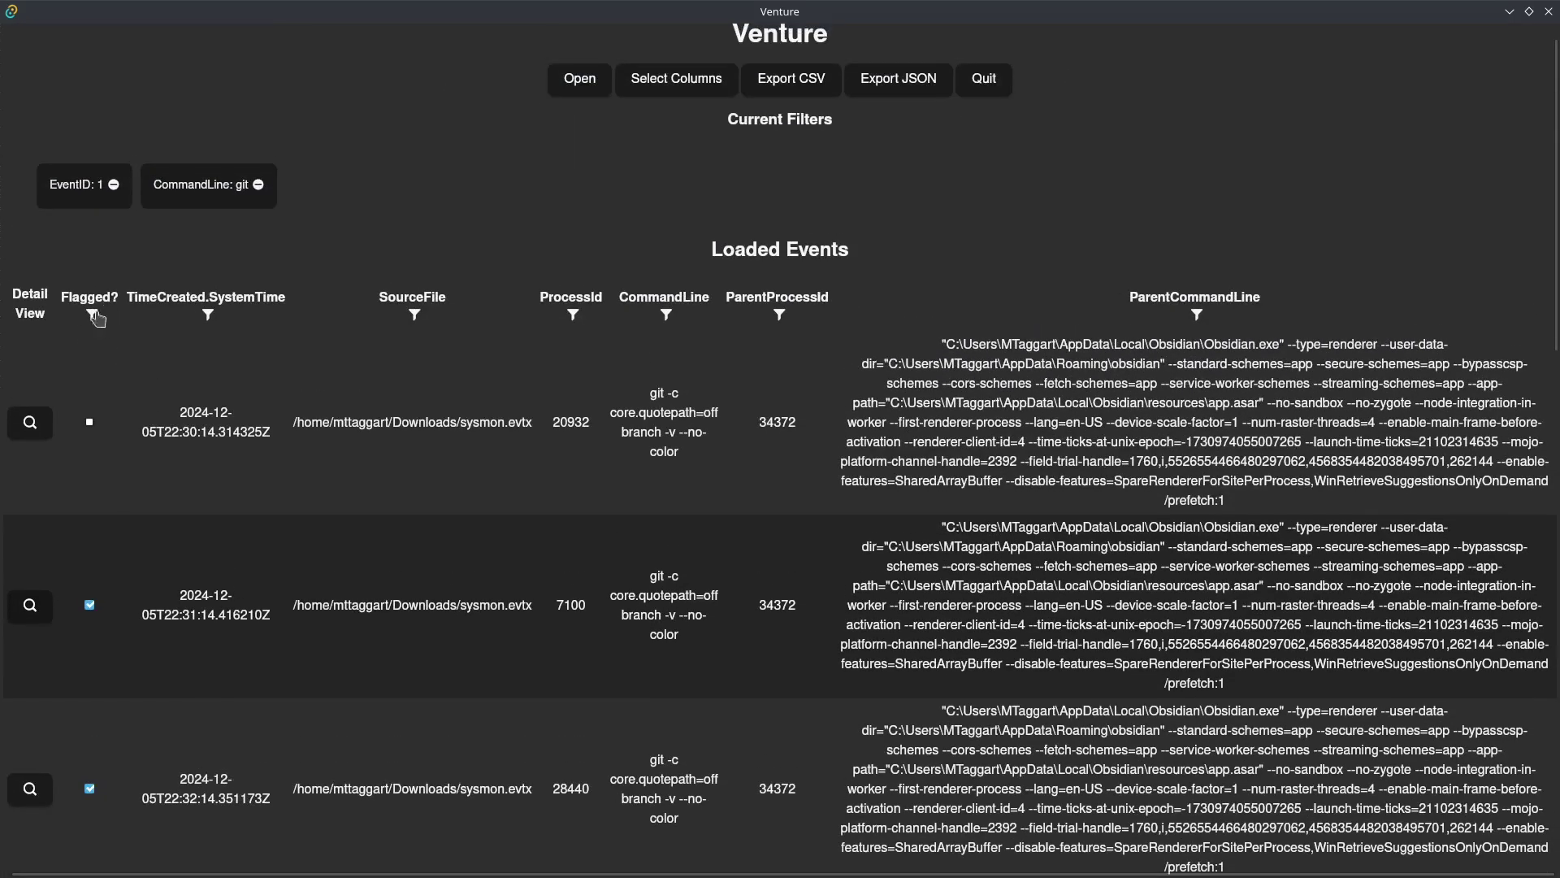
Filter to Flagged: true events only and export them as CSV
click(91, 317)
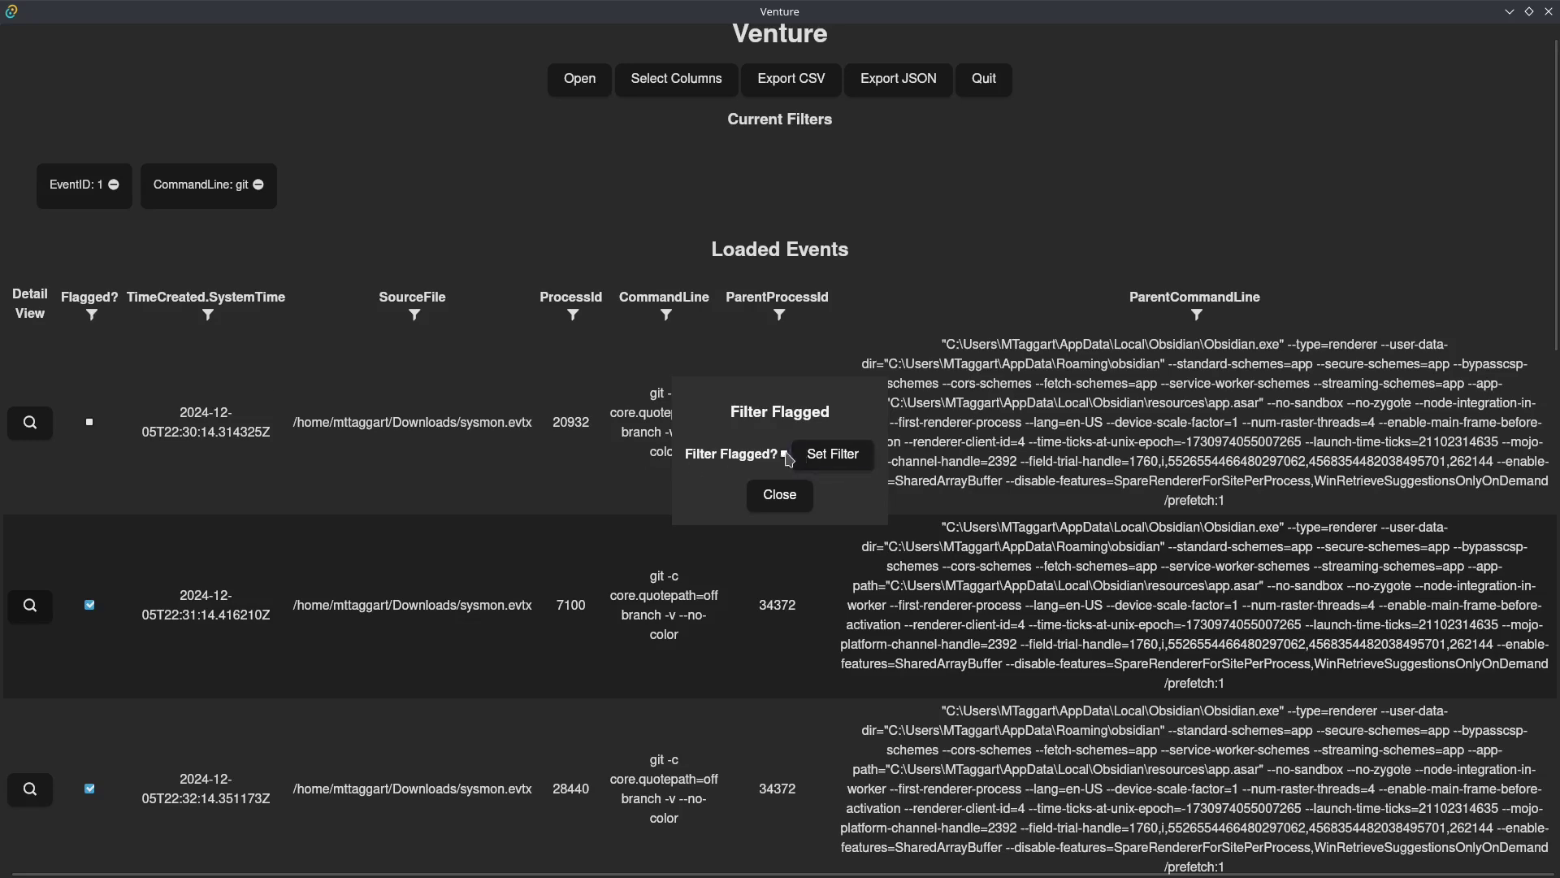
click(829, 455)
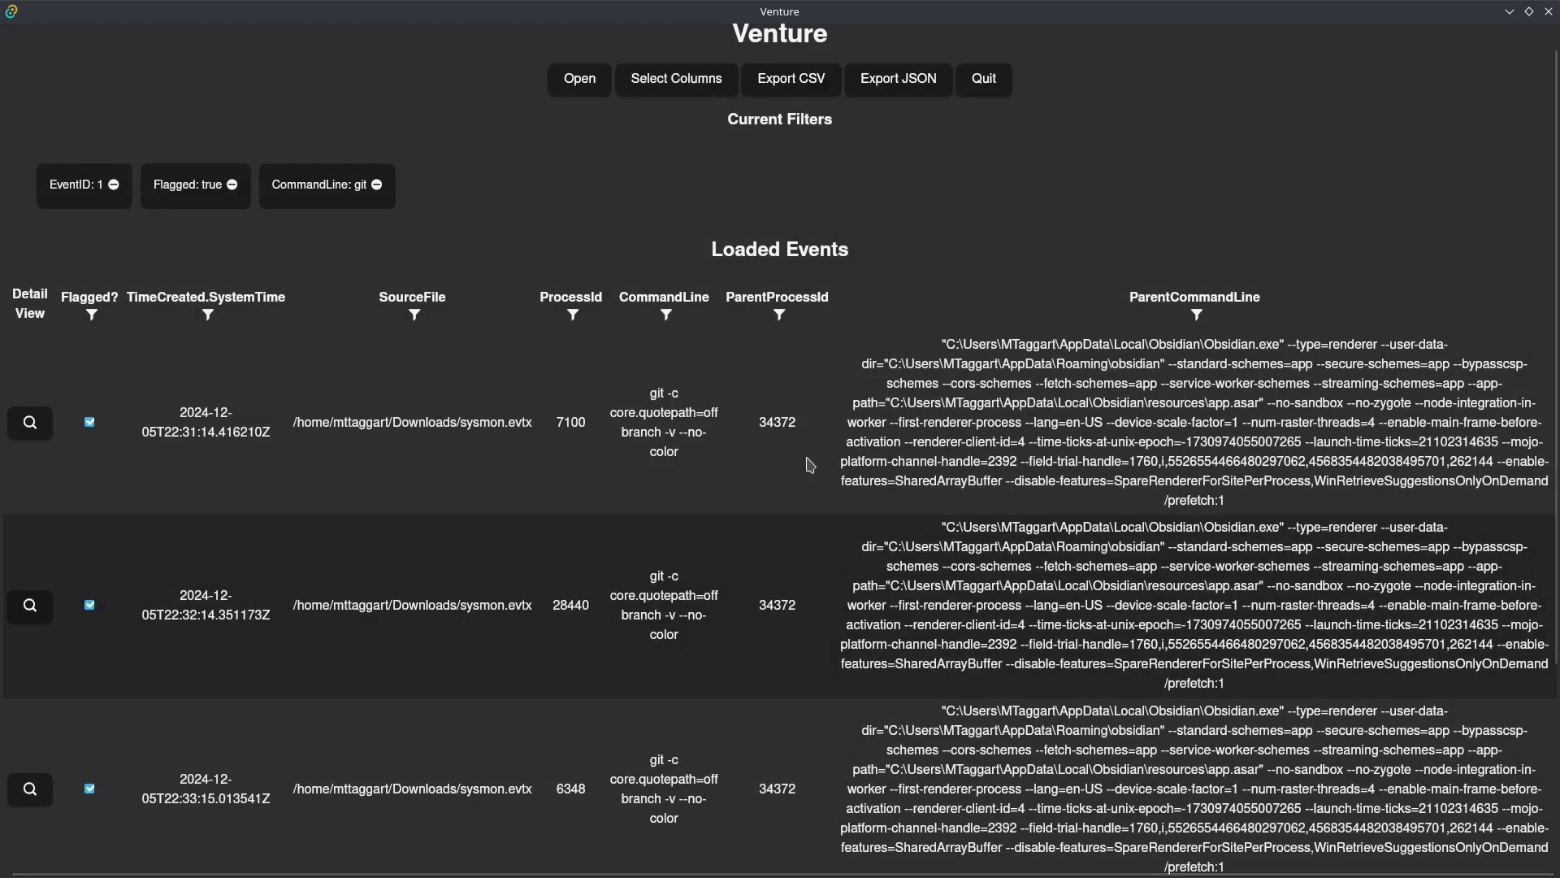
scroll(455, 477, down, 5)
scroll(455, 520, up, 2)
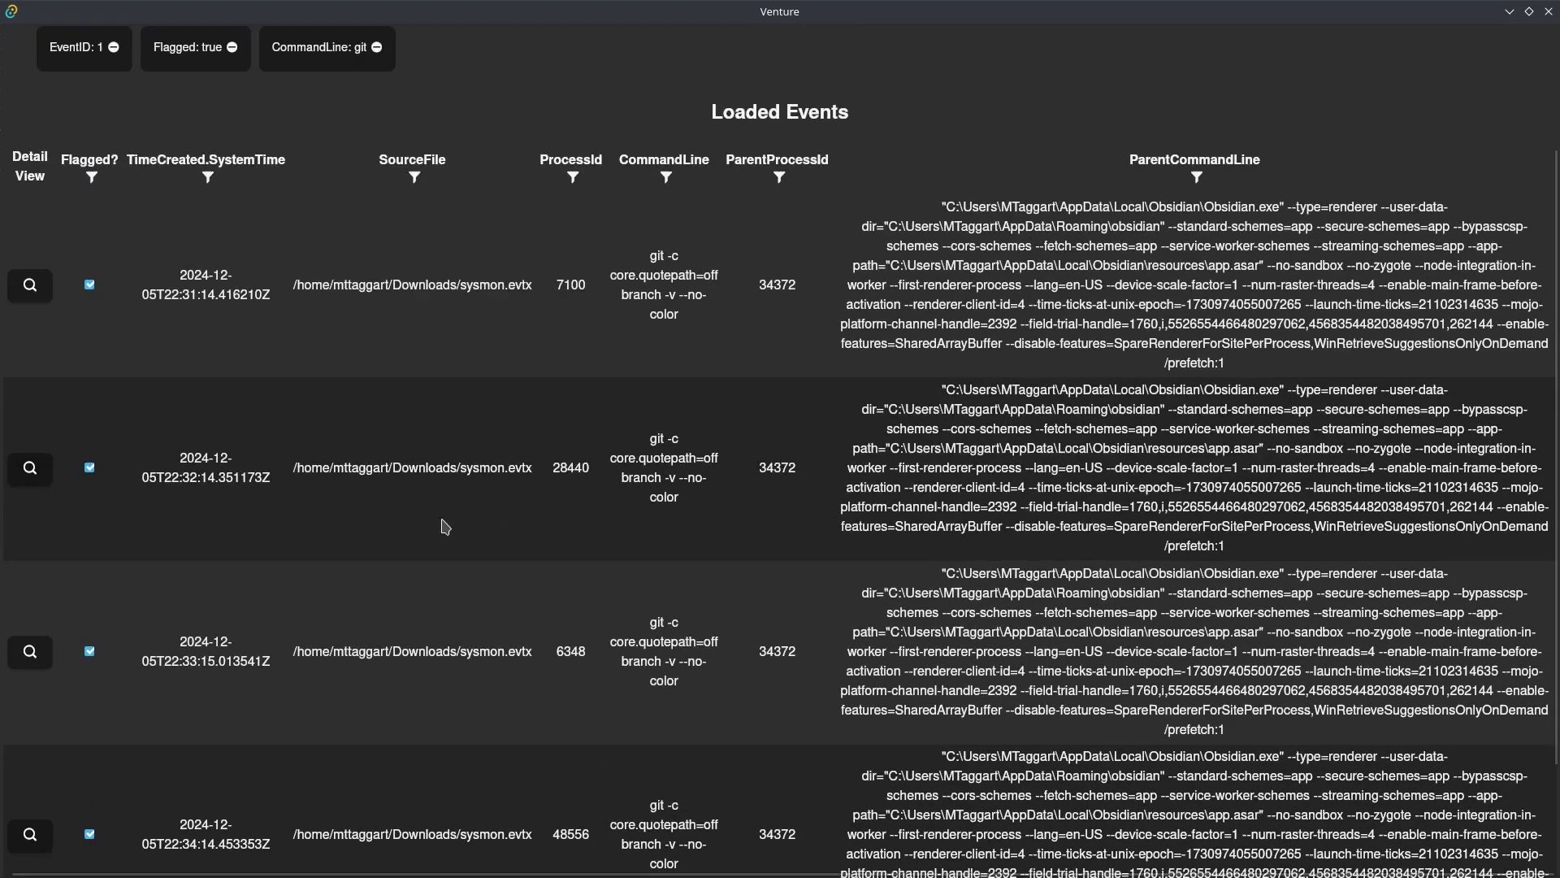
scroll(384, 499, up, 2)
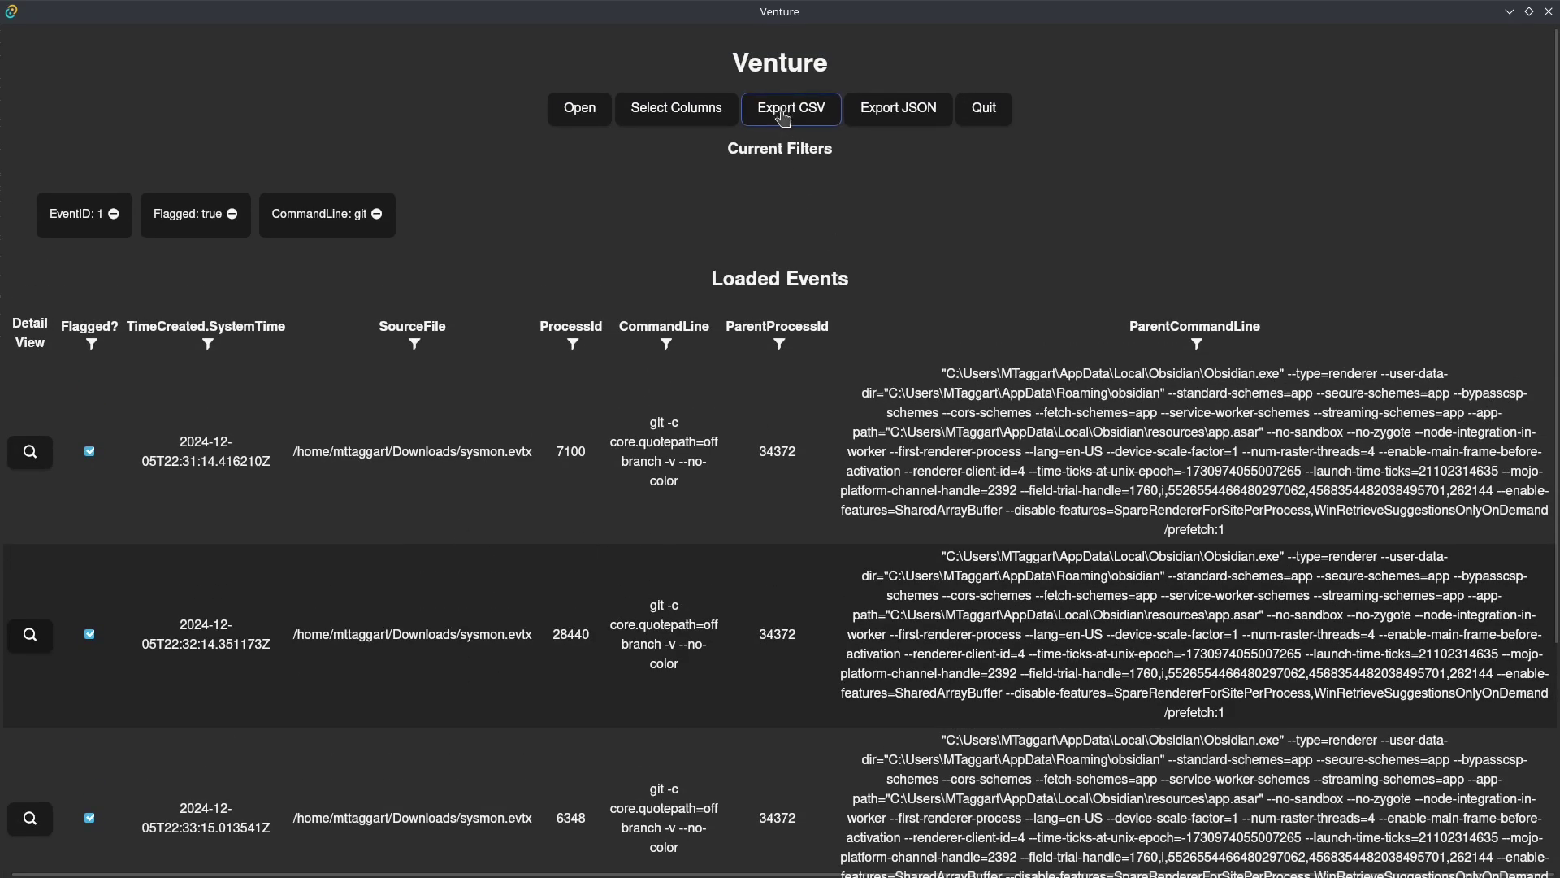
click(897, 115)
Remove the Flagged: true, CommandLine: git and EventID: 1 filters
click(232, 215)
click(257, 214)
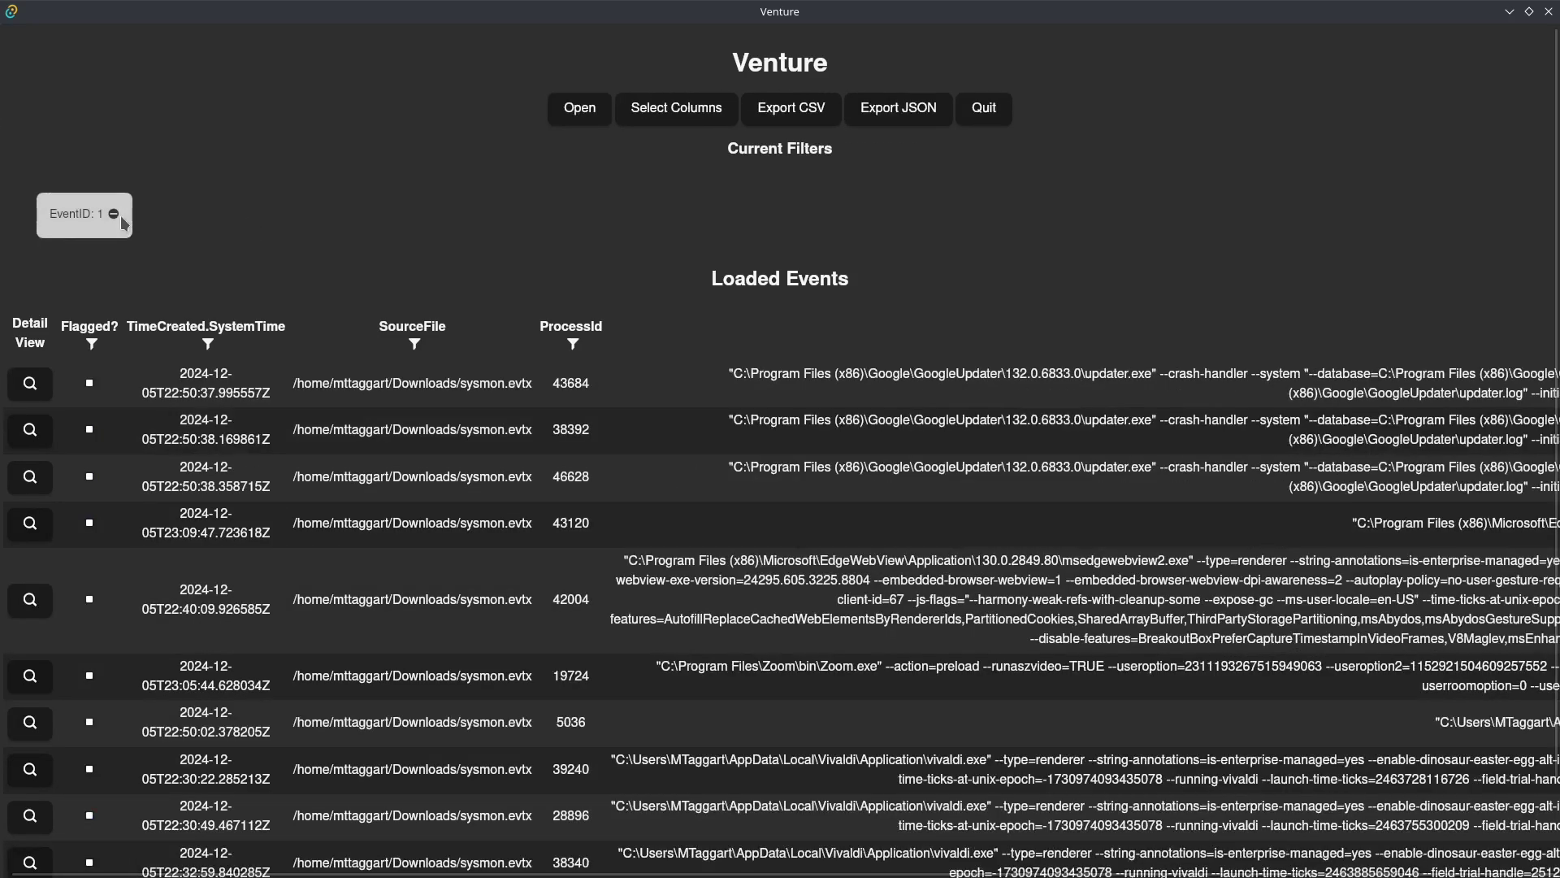
click(113, 215)
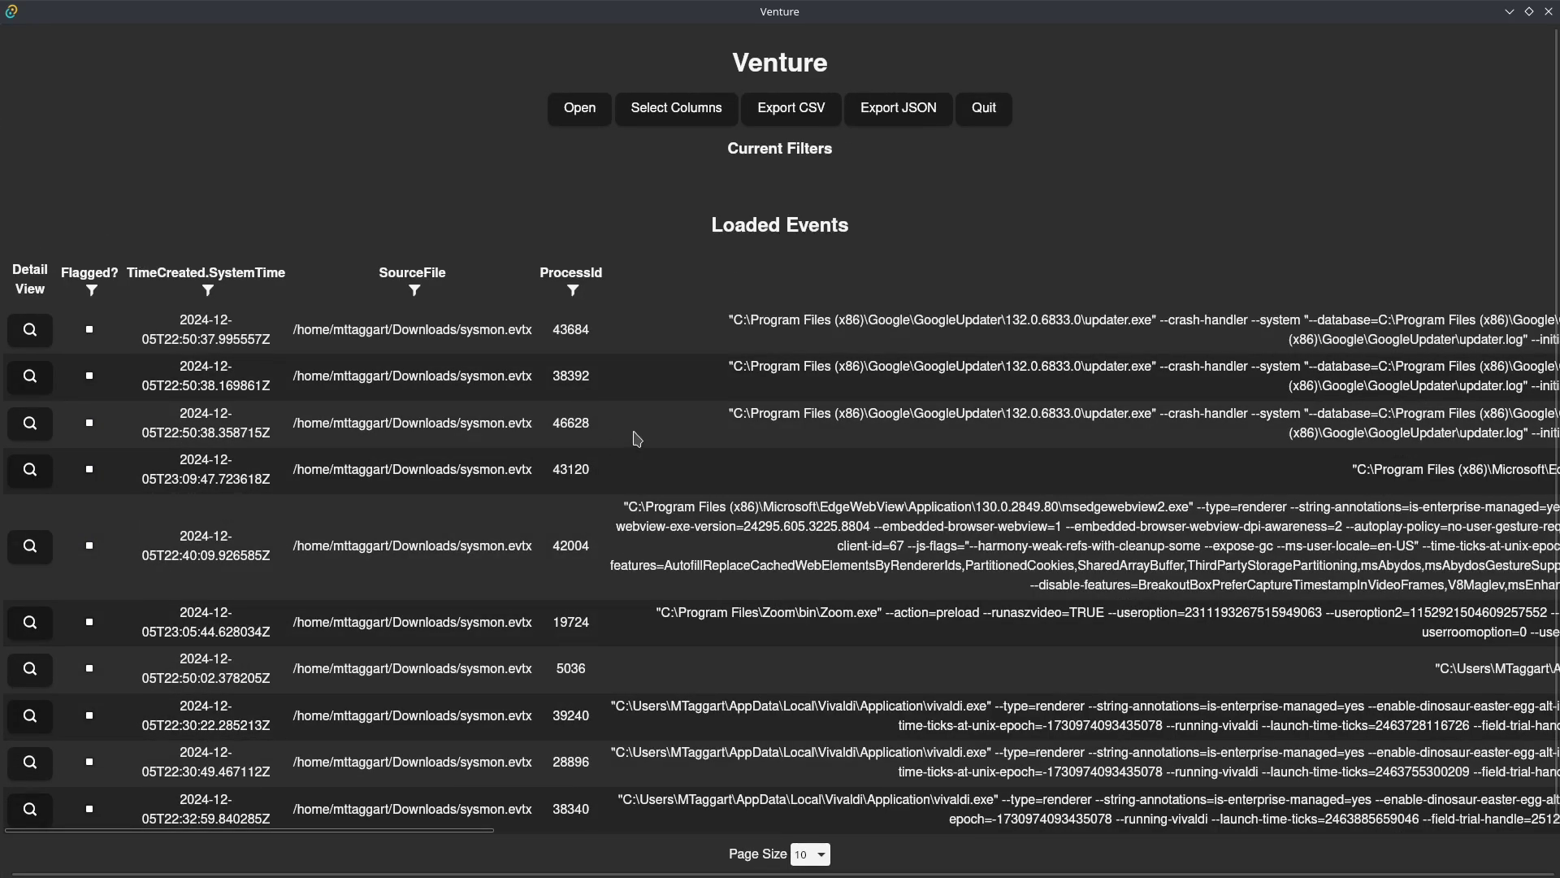